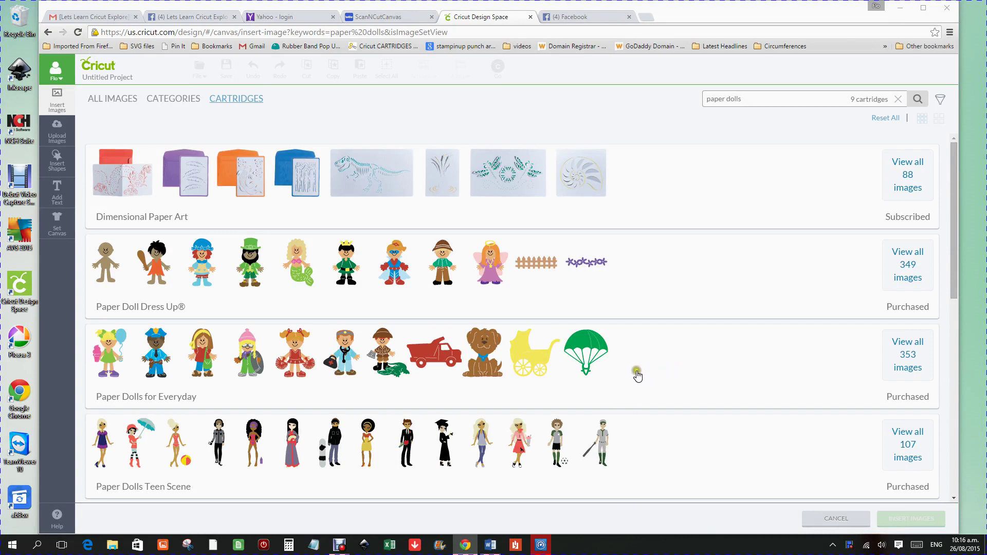
Open the full Paper Dolls for Everyday image set and scroll through it
click(557, 375)
click(945, 402)
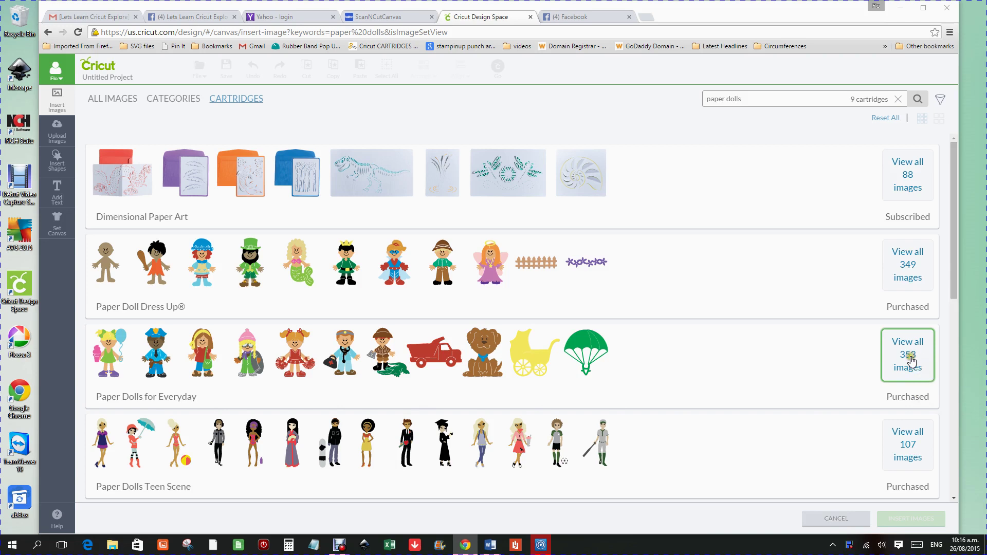
click(906, 363)
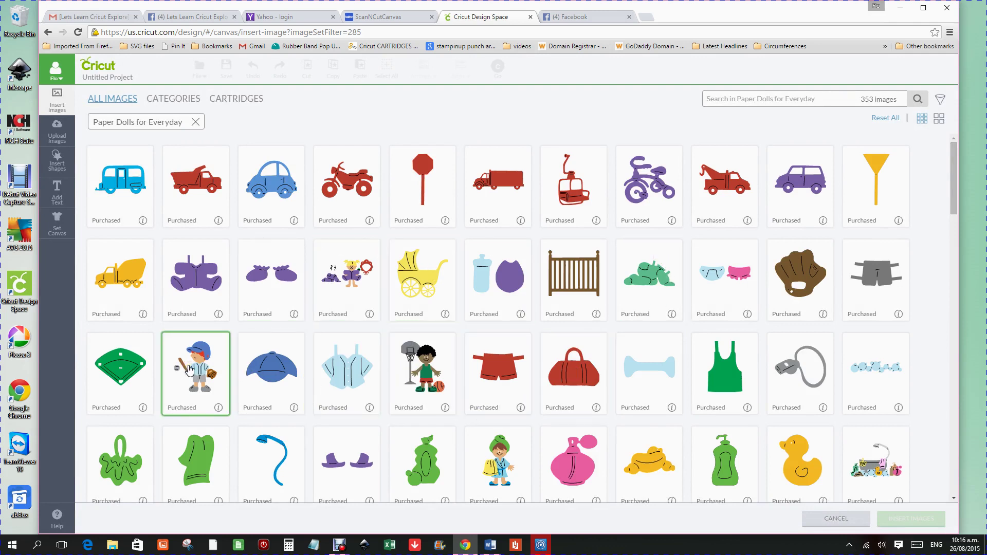
scroll(570, 373, down, 3)
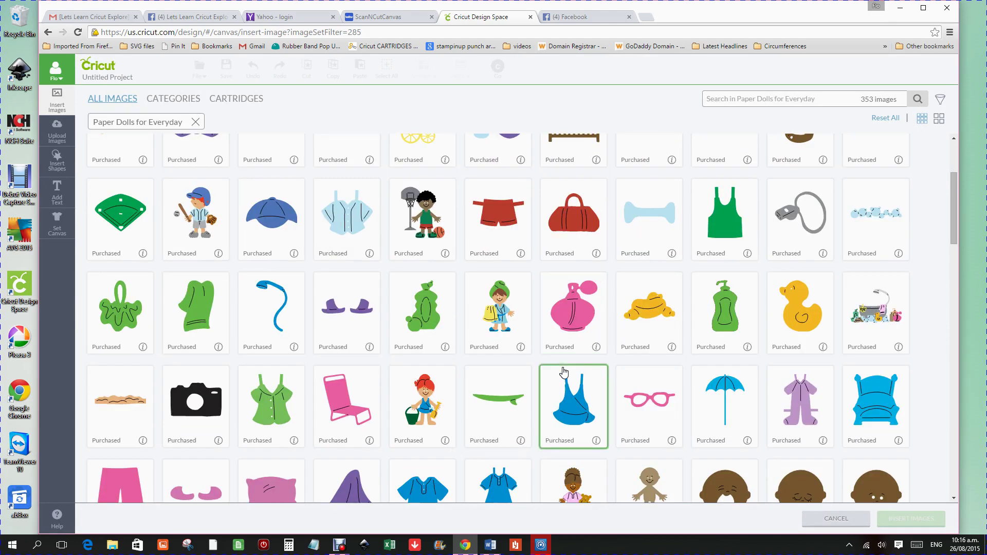
scroll(564, 372, down, 2)
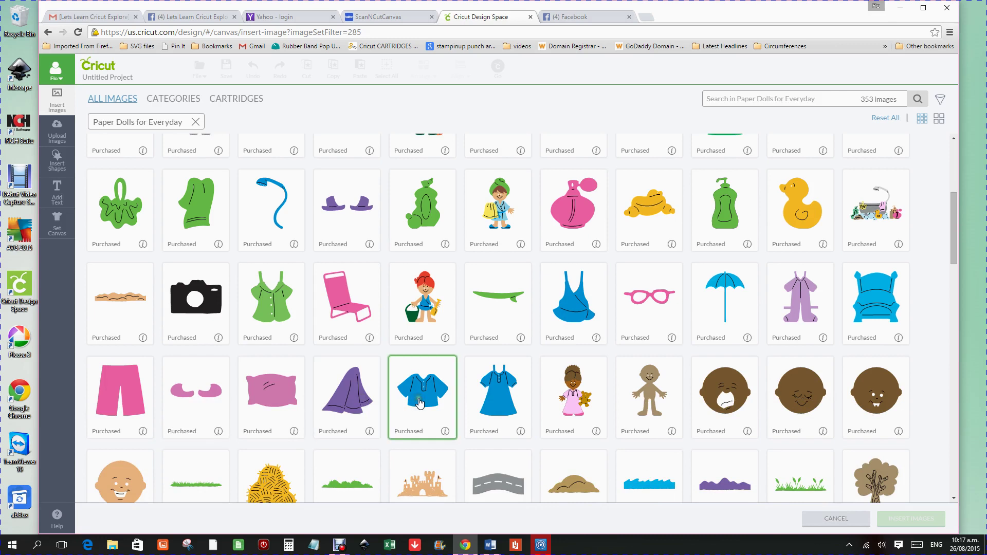
Select the towel girl, bald body, purple sleeper, pink pants and blue shirt, then insert them
click(520, 190)
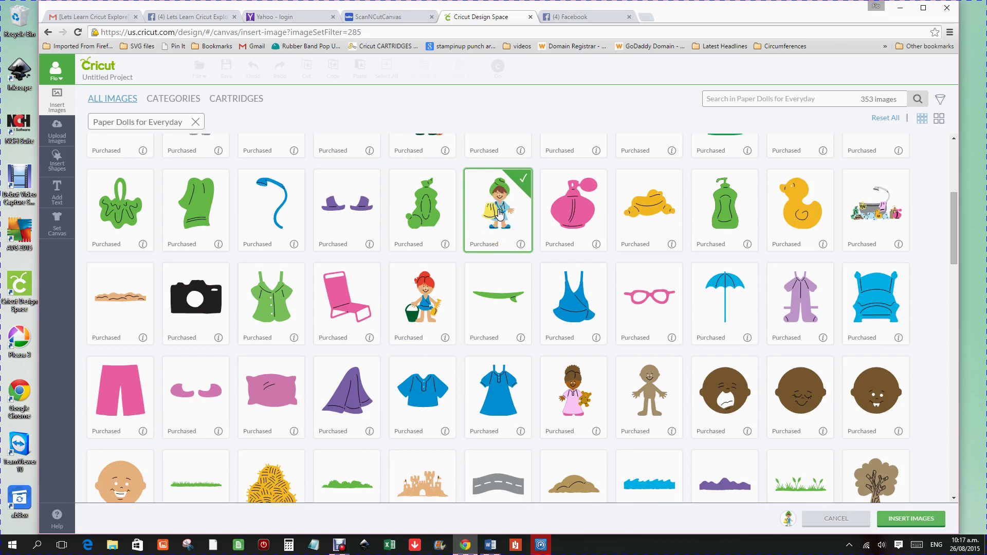
click(656, 394)
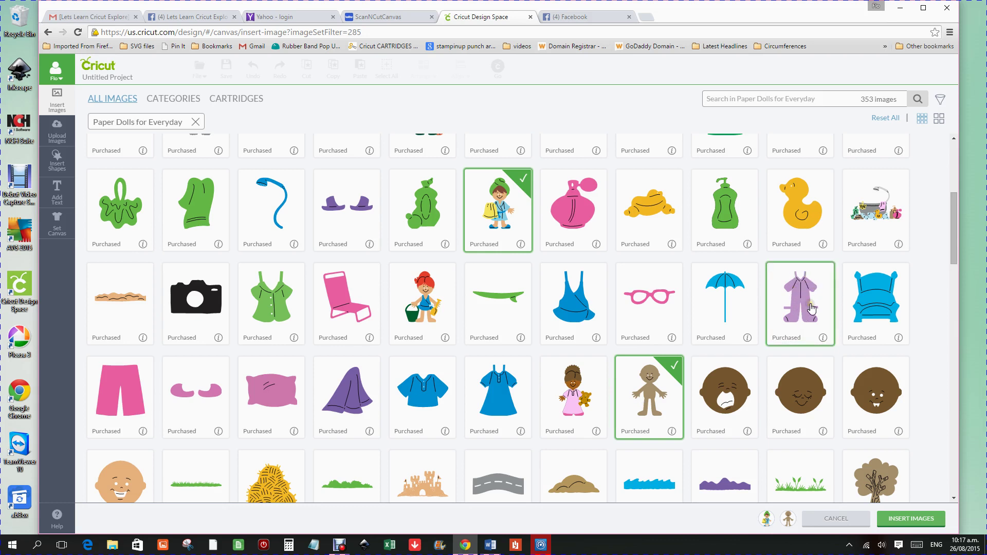
click(823, 275)
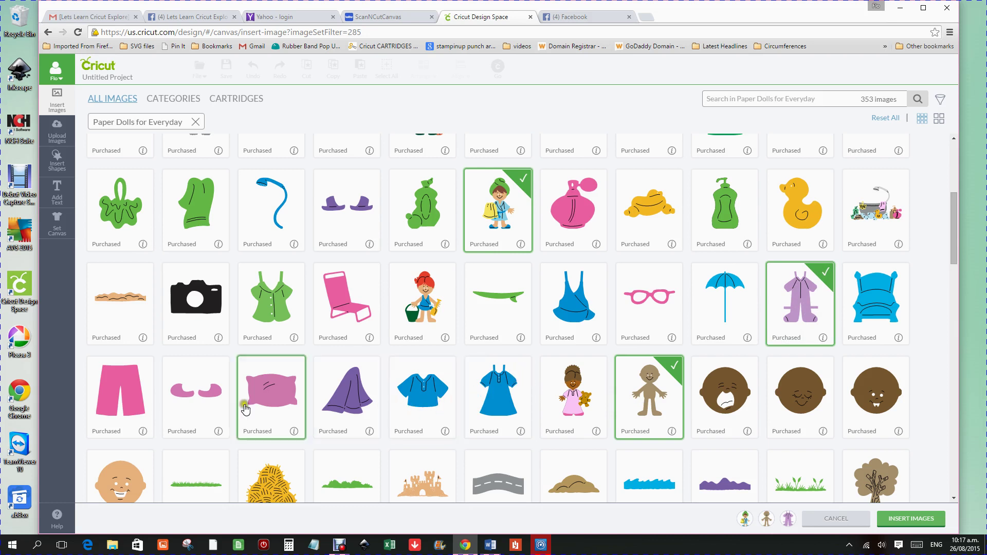
click(136, 382)
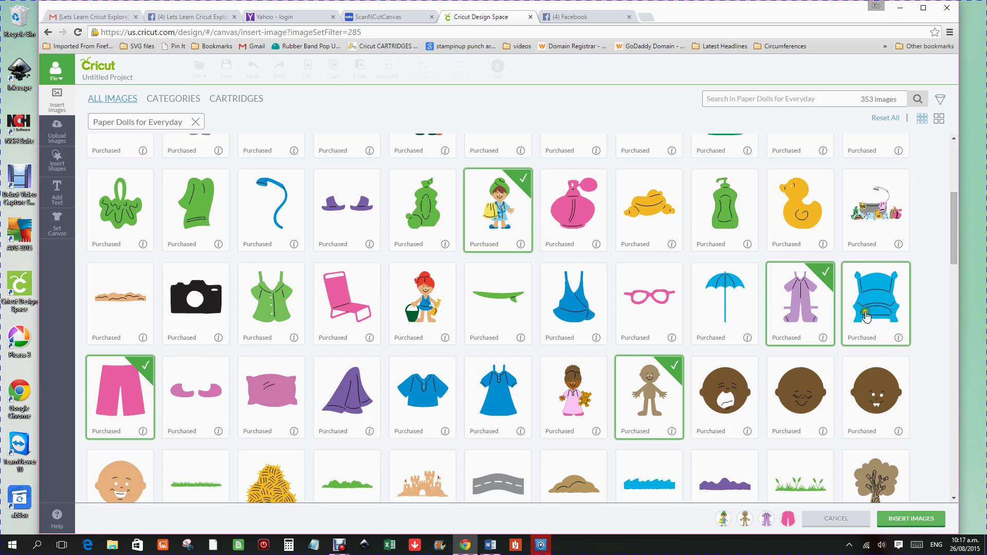
click(423, 394)
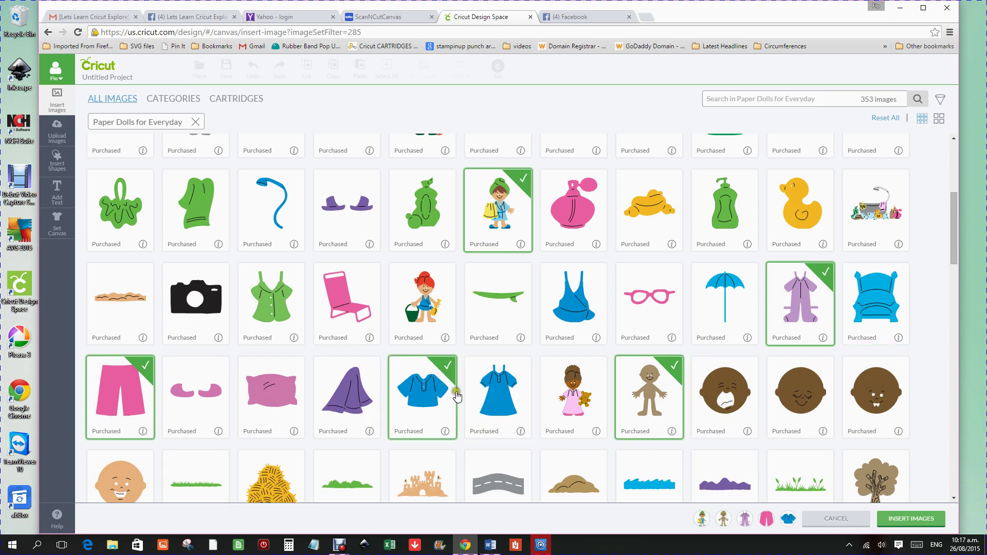
click(916, 519)
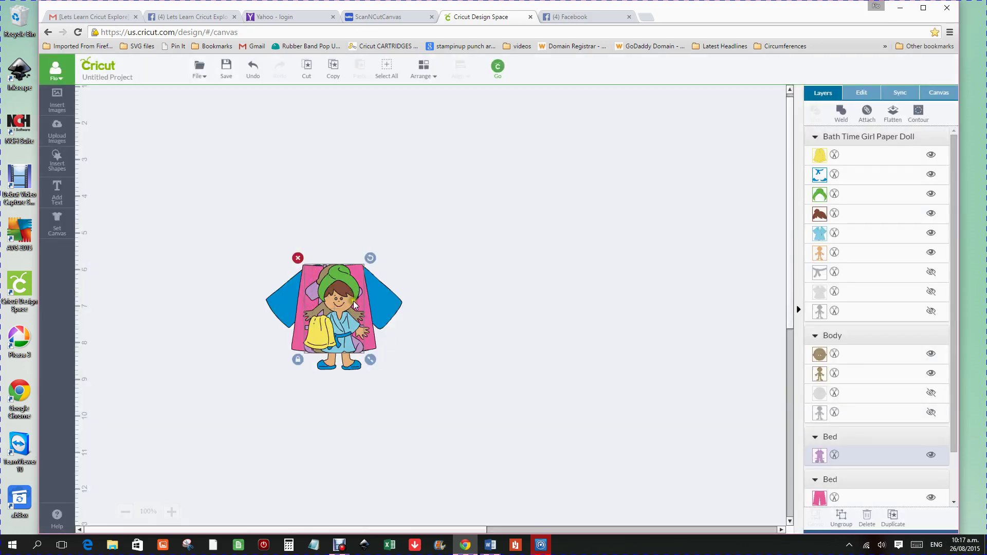
Move the bath-time doll up right, ungroup it and pull off the towel, belt, slippers and turban
drag(336, 309, 560, 194)
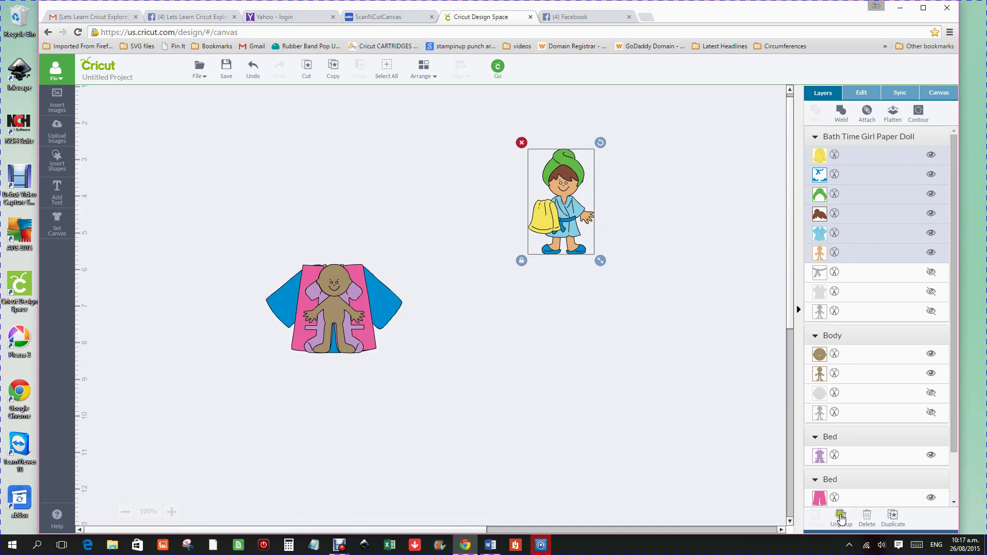
click(840, 517)
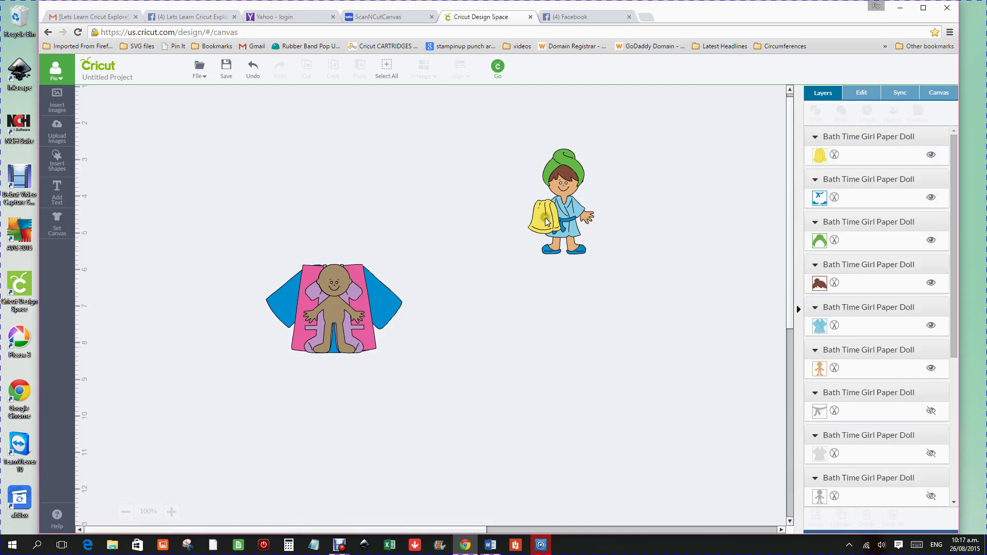
drag(545, 218, 492, 180)
drag(564, 218, 615, 294)
drag(578, 178, 634, 156)
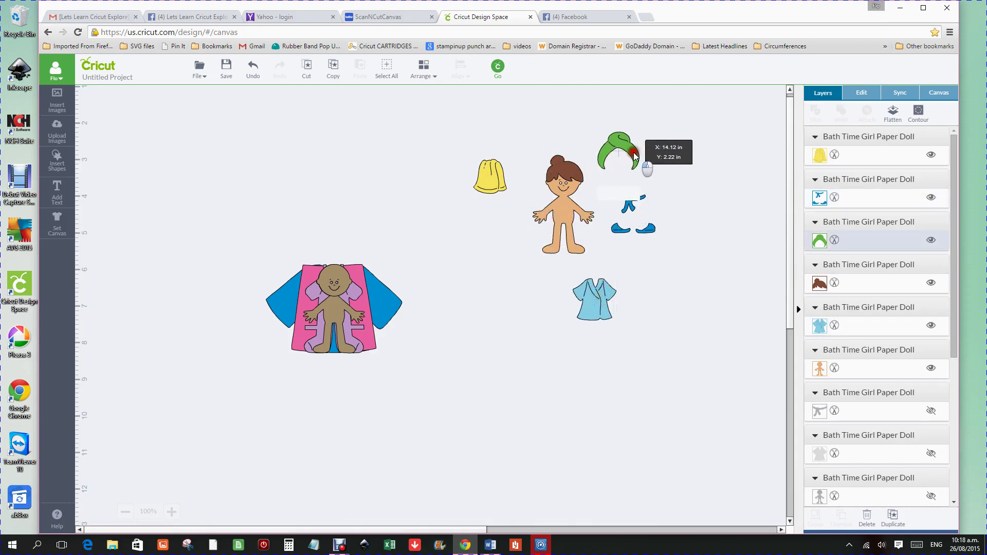
Undo the piece moves and the ungroup so the doll regroups, then reselect it
click(253, 67)
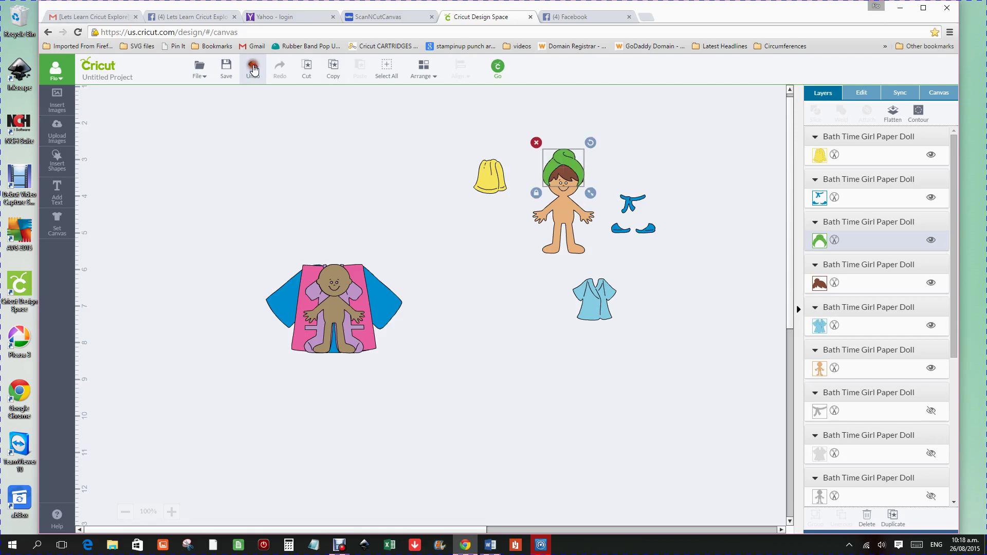
click(253, 67)
click(253, 67)
click(253, 67)
click(253, 68)
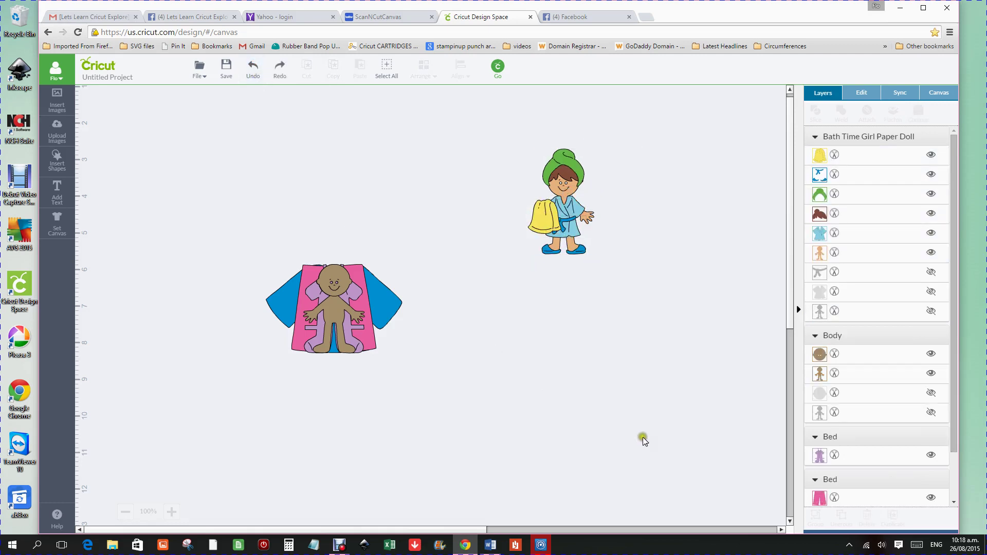
click(571, 216)
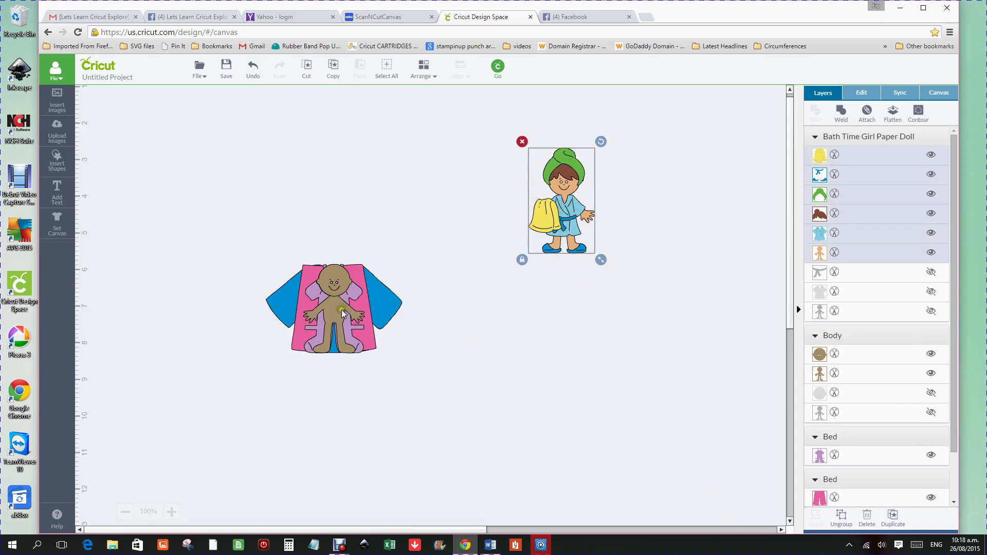
Pull the bald body, purple sleeper, pink pants and blue shirt out of the stack
drag(342, 313, 296, 186)
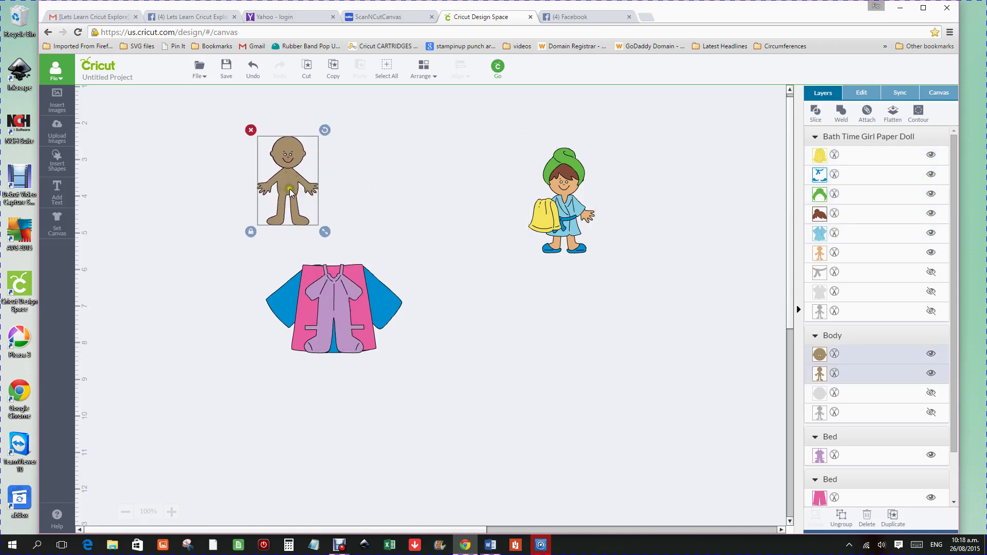
drag(276, 178, 337, 168)
drag(337, 325, 433, 257)
drag(359, 281, 240, 216)
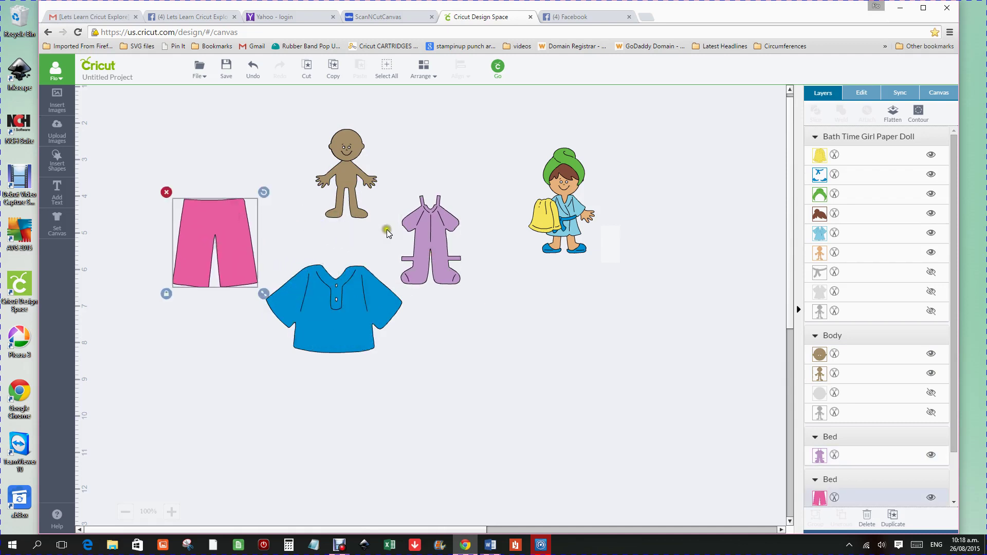
drag(424, 244, 437, 246)
drag(343, 312, 333, 355)
drag(442, 254, 439, 359)
drag(240, 228, 557, 331)
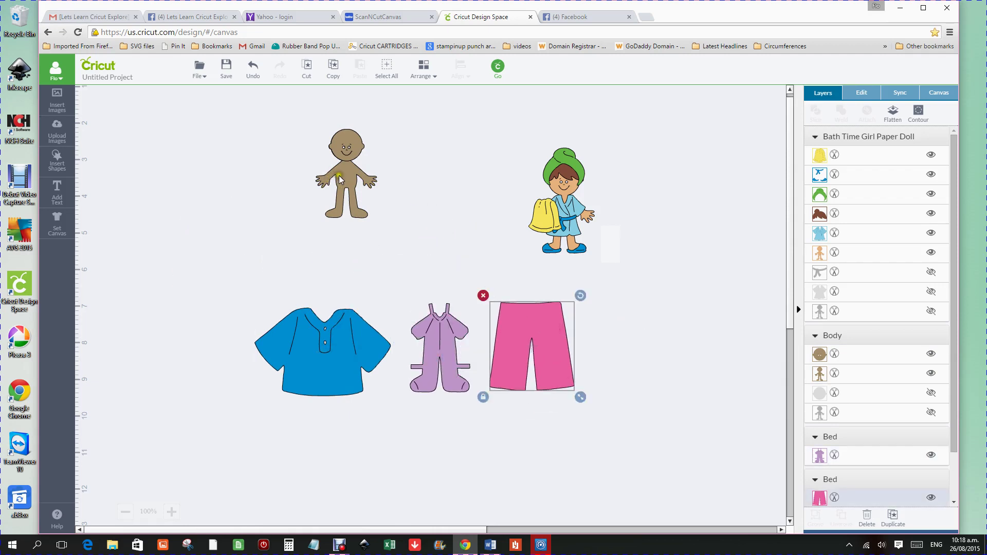
Fine-tune the positions of the bald body, blue shirt and purple sleeper
drag(343, 177, 300, 216)
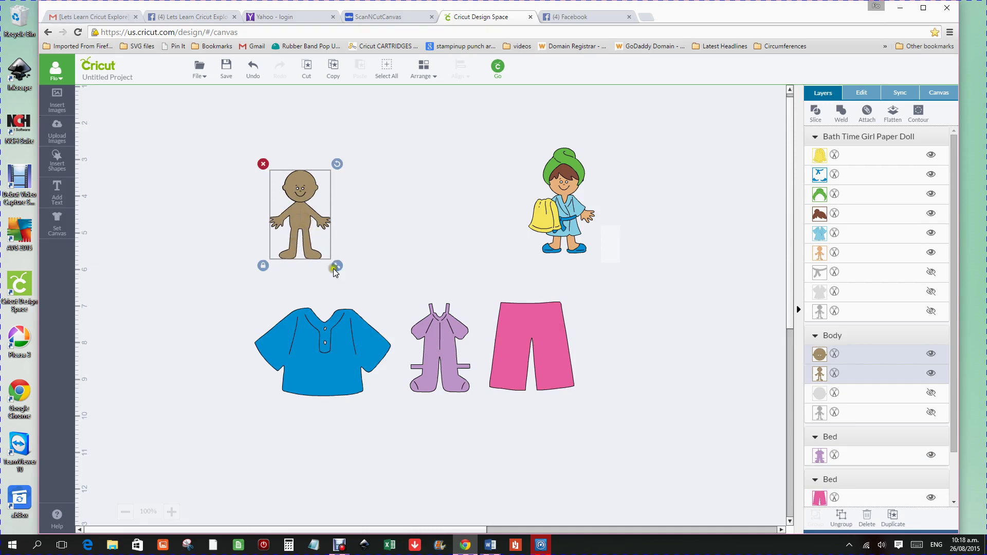
drag(309, 328, 223, 321)
drag(446, 346, 380, 309)
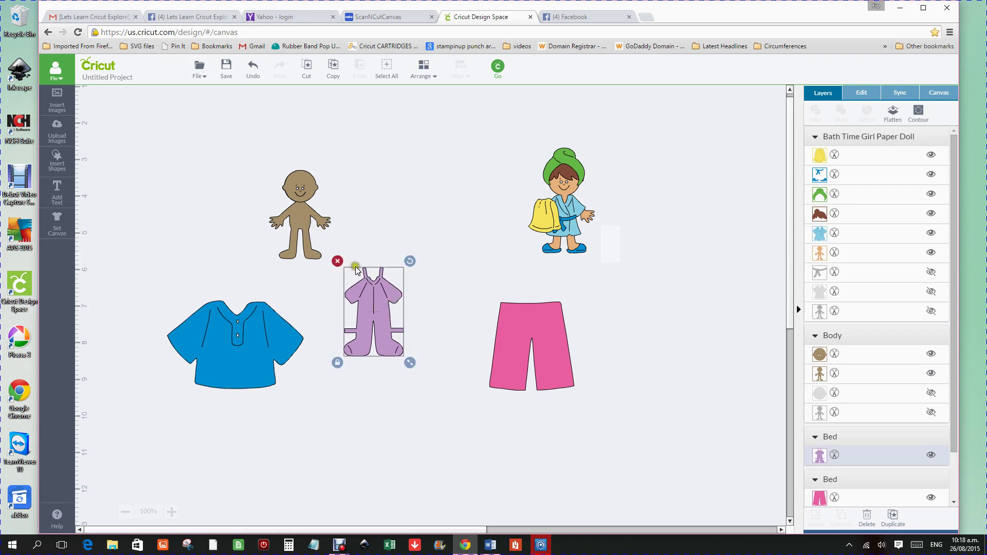
drag(300, 234, 326, 230)
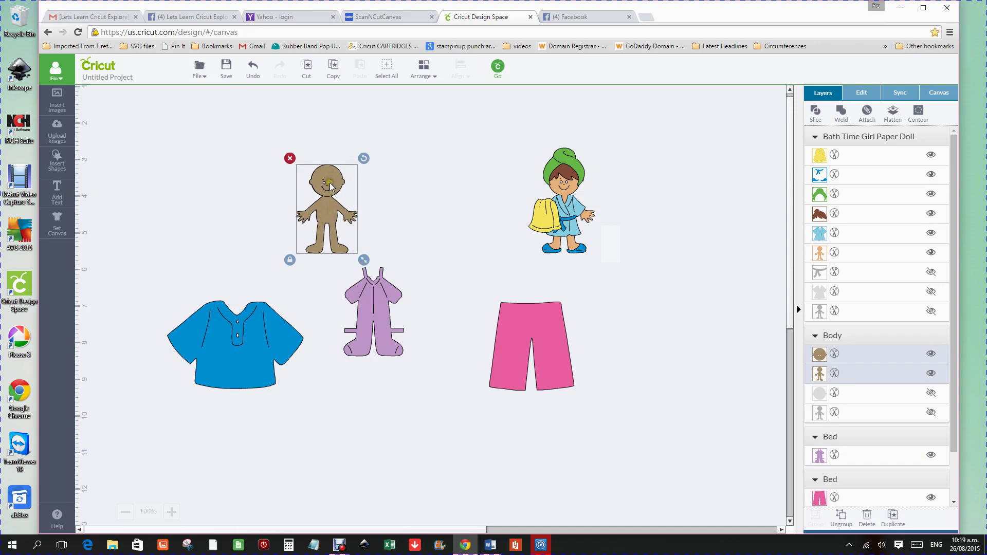
drag(329, 187, 321, 161)
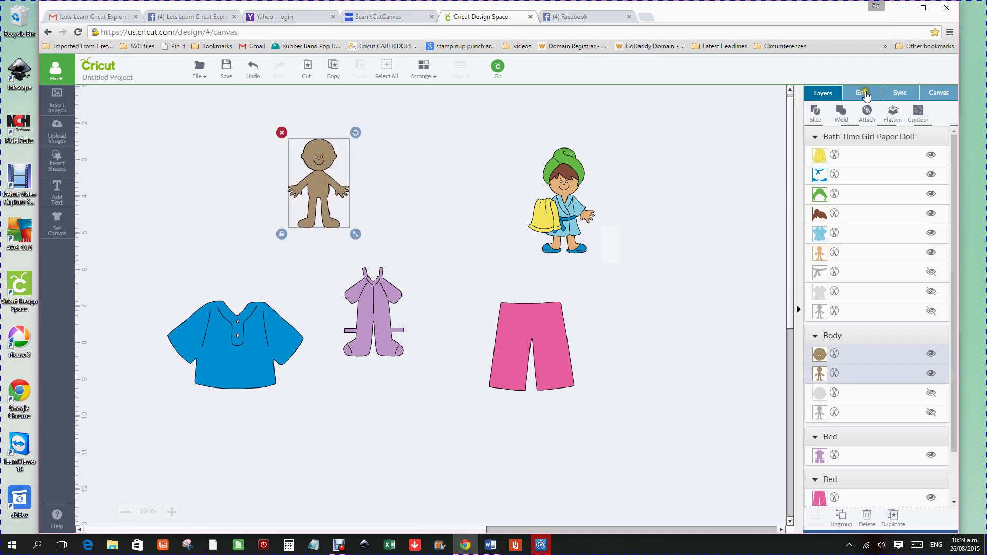
Set the bald doll body's height to 6 in
click(866, 96)
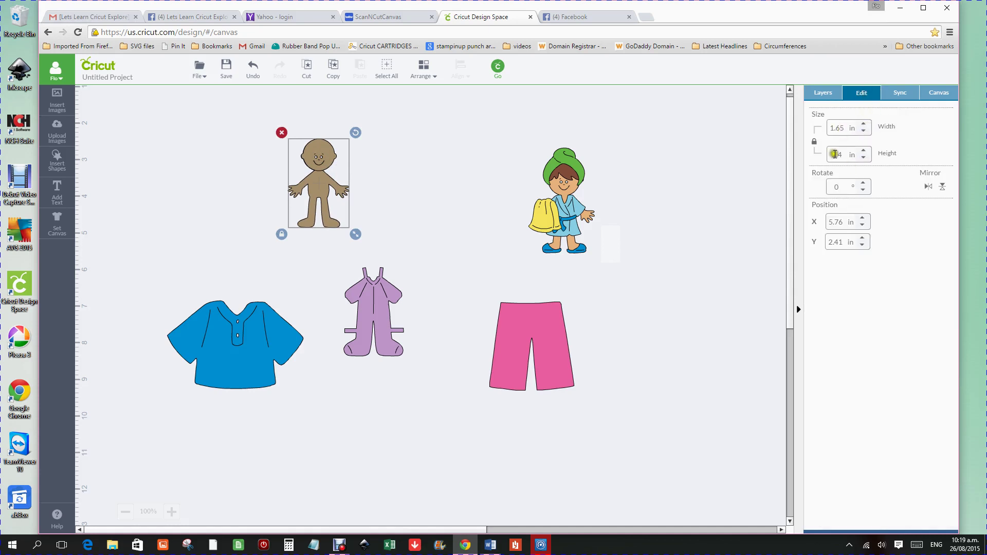
drag(845, 153, 814, 153)
key(Return)
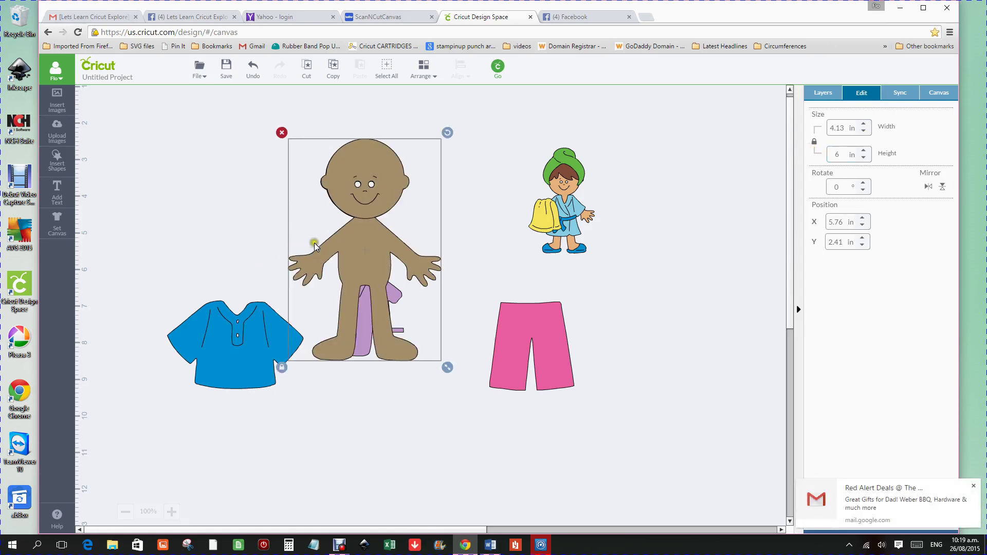
Move the doll left, slide the blue shirt onto its torso and bring the shirt to front
drag(249, 342, 423, 422)
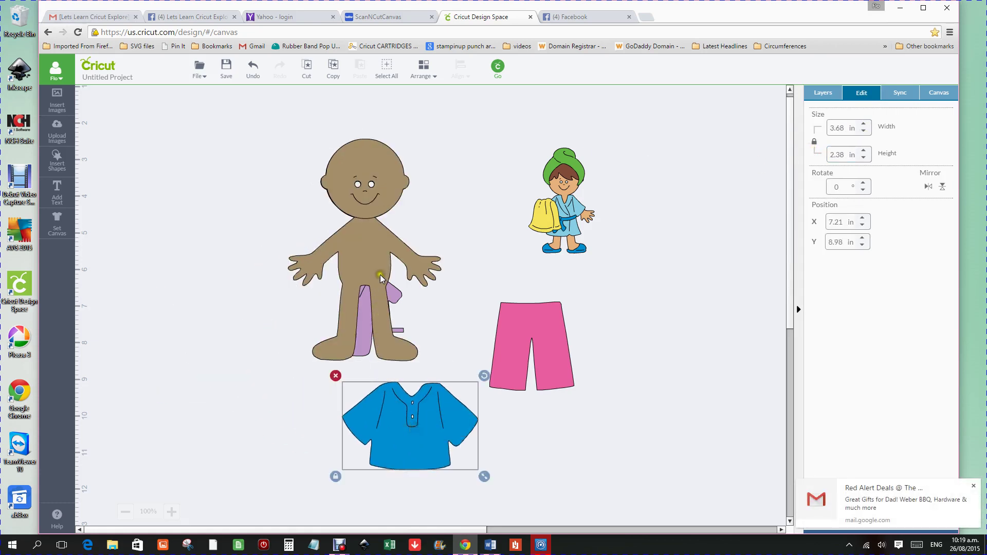
drag(379, 256, 276, 244)
drag(402, 431, 253, 258)
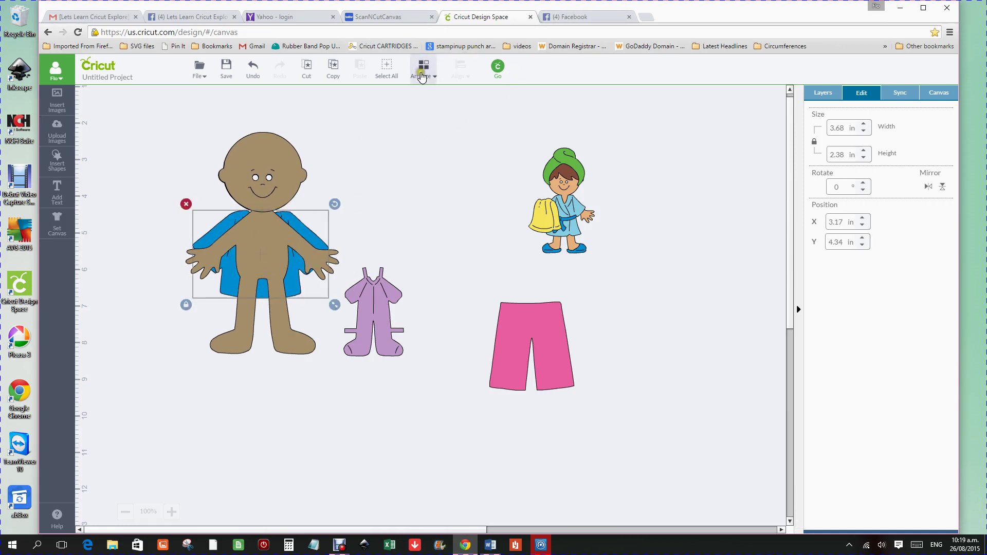
click(420, 75)
click(422, 134)
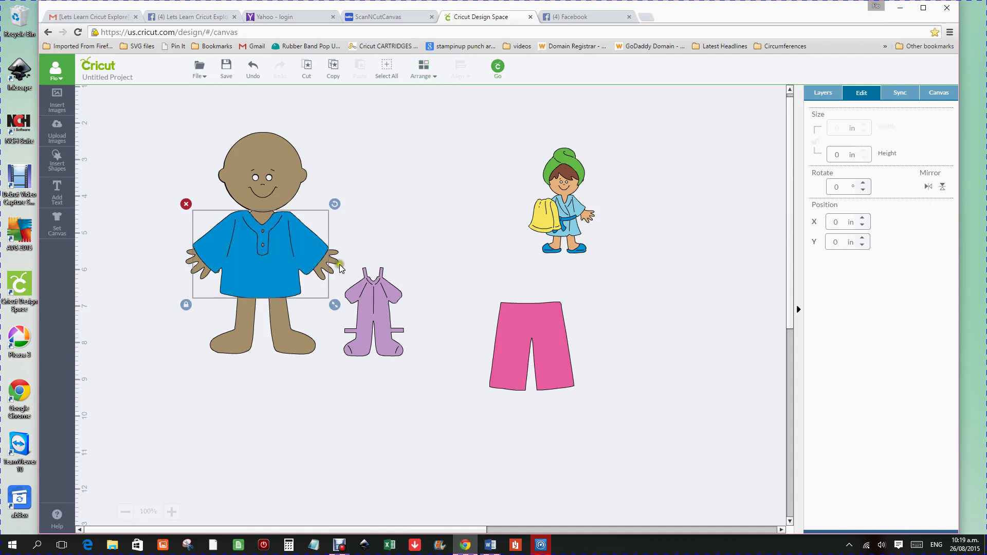
Shrink the blue shirt and centre it on the doll's torso
drag(336, 307, 330, 296)
drag(271, 254, 282, 257)
drag(321, 292, 316, 290)
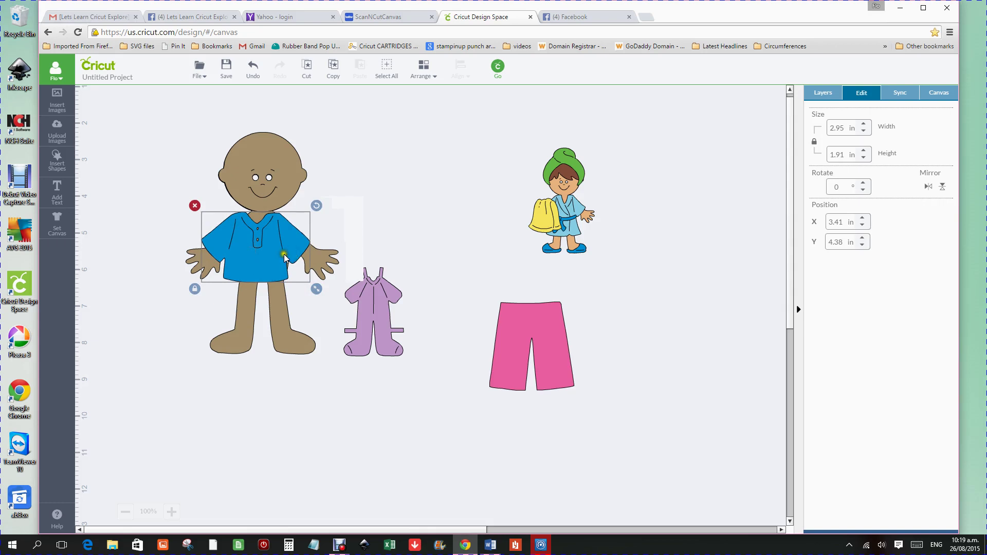
drag(276, 263, 281, 263)
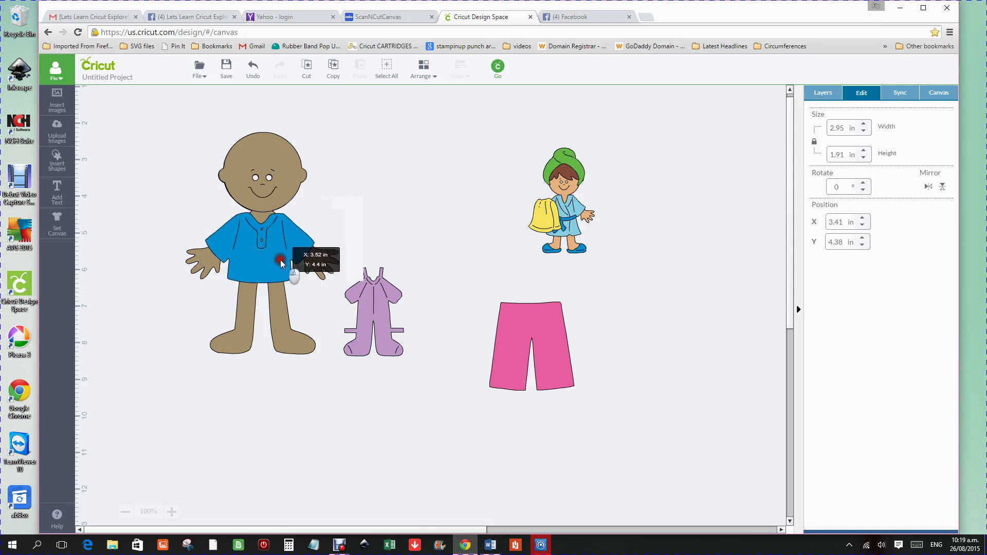
drag(280, 260, 282, 261)
Put the pink pants in front on the doll's hips, resized to 1.58 × 1.66 in
drag(569, 366, 288, 319)
click(419, 68)
click(428, 138)
drag(266, 318, 266, 305)
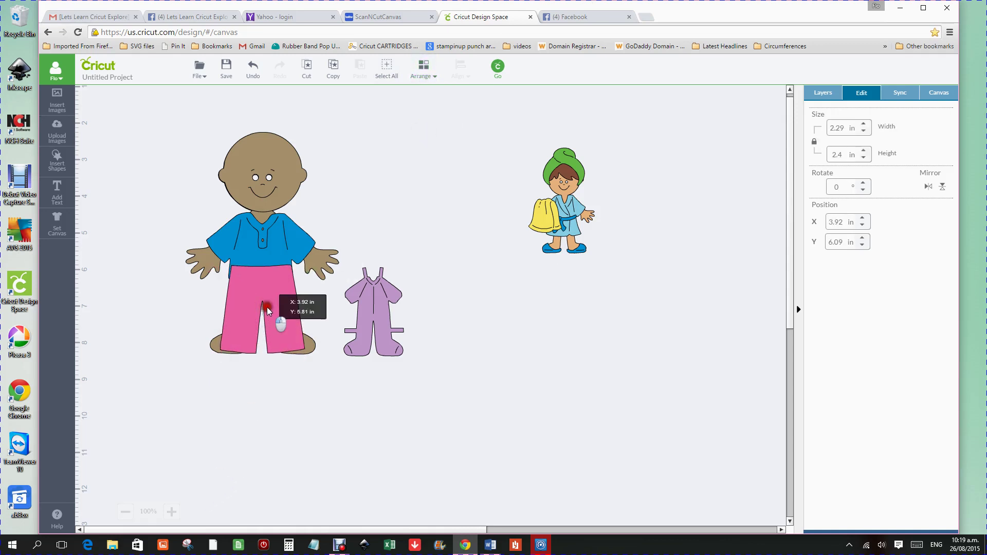
drag(314, 360, 302, 345)
drag(277, 283, 281, 286)
drag(303, 348, 291, 333)
click(269, 290)
drag(269, 291, 277, 298)
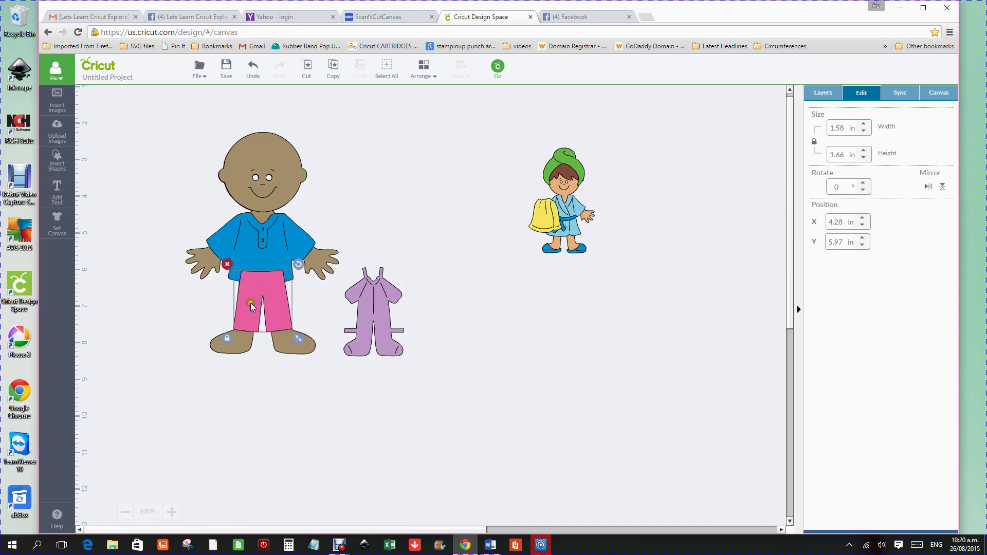
Bring the blue shirt in front of the pink pants
click(293, 257)
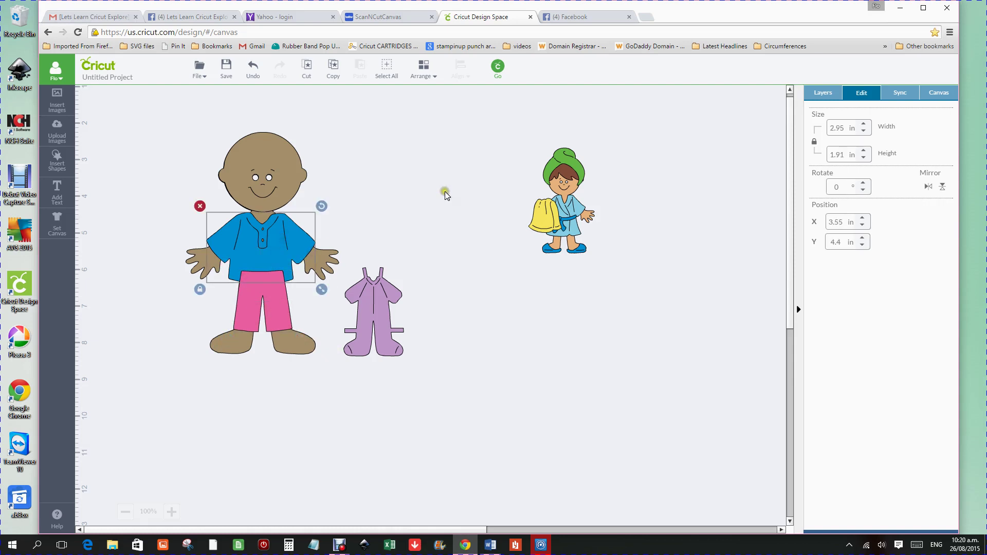
click(422, 68)
click(433, 137)
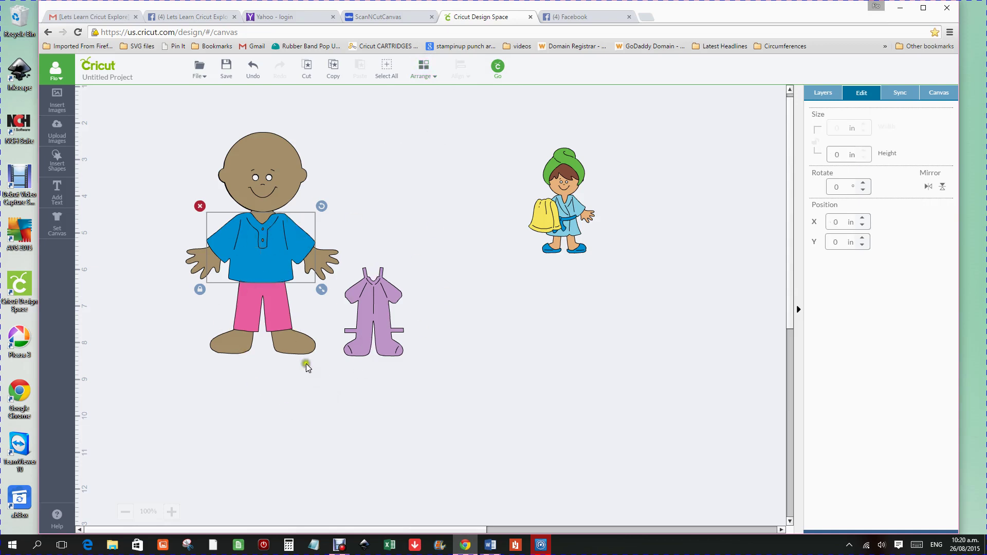
Move the blue shirt to the lower right and enlarge the pink pants to about 2 in wide
drag(282, 268, 551, 391)
drag(267, 301, 257, 274)
drag(289, 328, 318, 347)
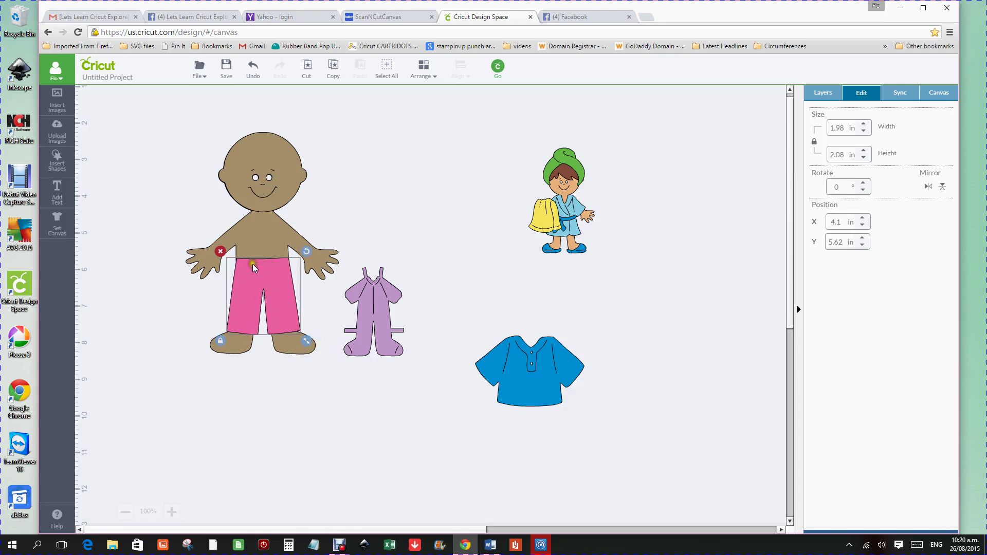
drag(249, 264, 246, 264)
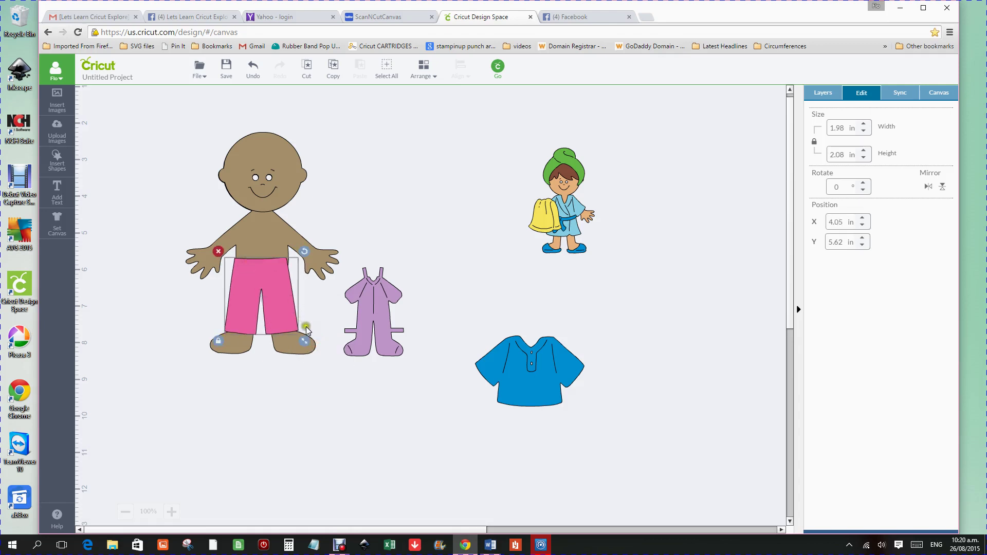
drag(305, 341, 317, 348)
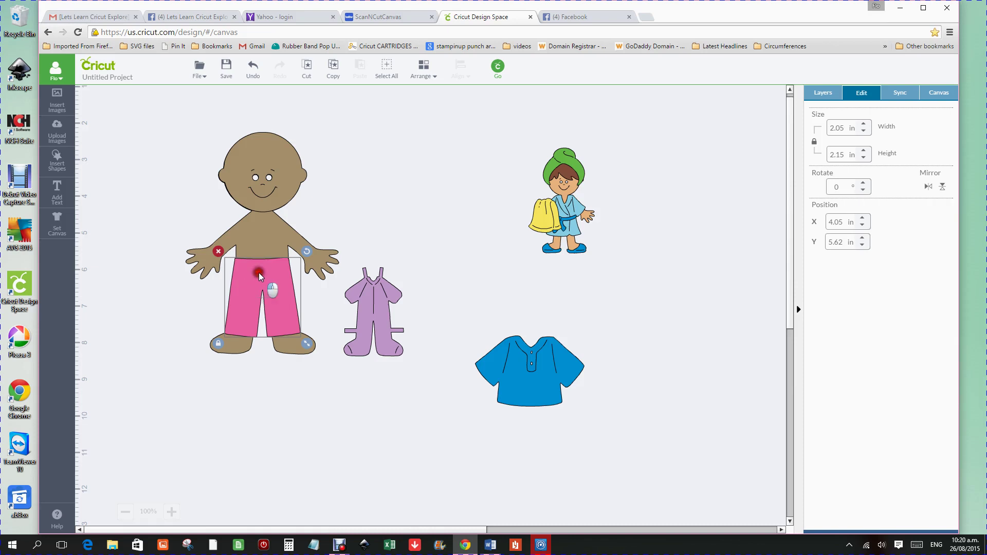
Set the pink pants beneath the shirt and move the purple pyjamas next to the doll
drag(258, 272, 260, 272)
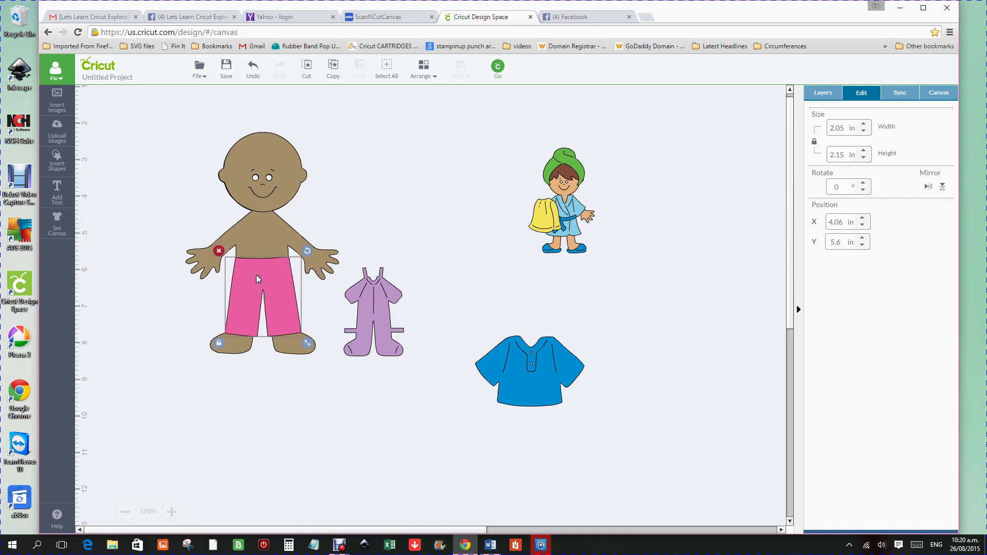
drag(257, 276, 524, 412)
drag(368, 296, 164, 258)
Bring the purple pyjamas to front and place them over the bald doll, enlarged to cover it
click(424, 74)
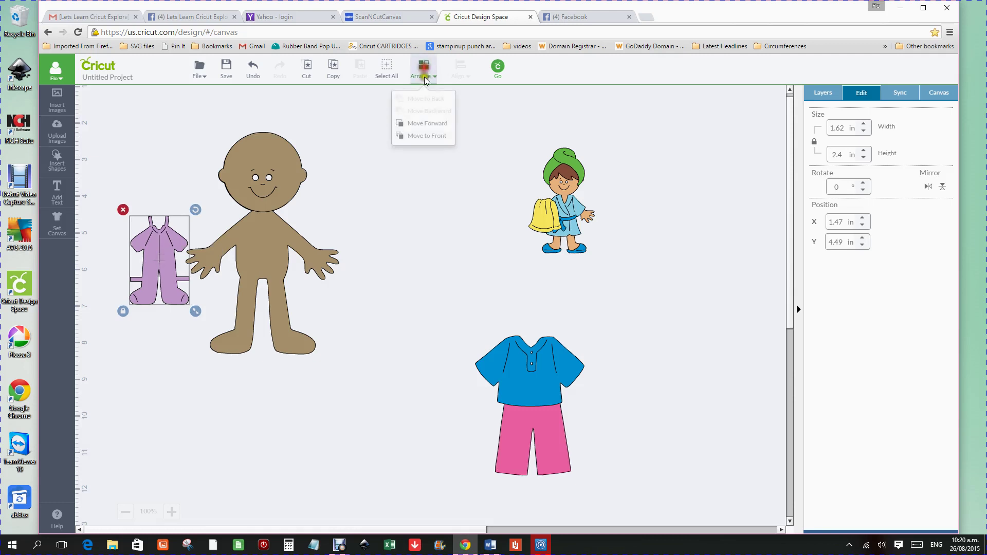
click(420, 134)
drag(164, 243, 245, 233)
drag(295, 299, 333, 380)
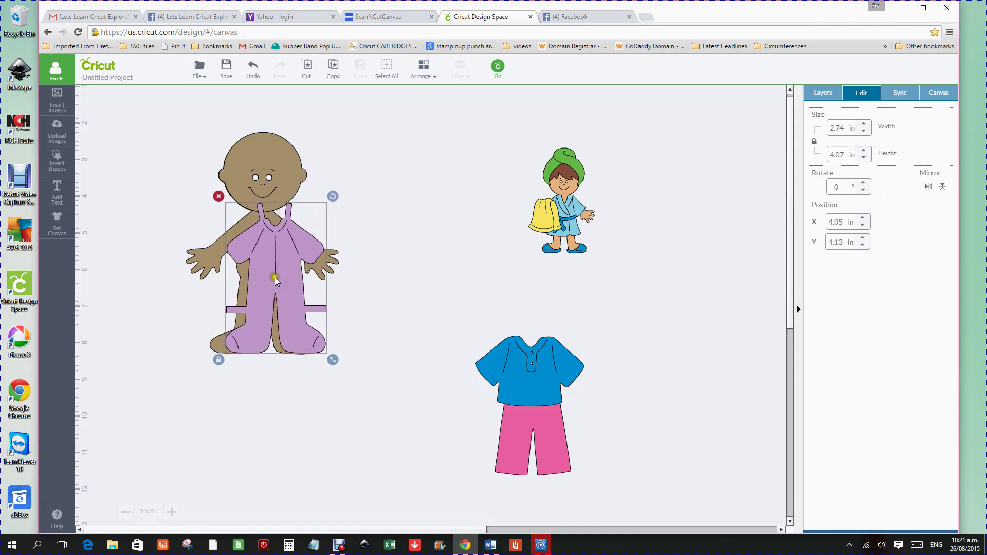
drag(272, 274, 256, 264)
drag(319, 350, 326, 365)
drag(276, 276, 274, 279)
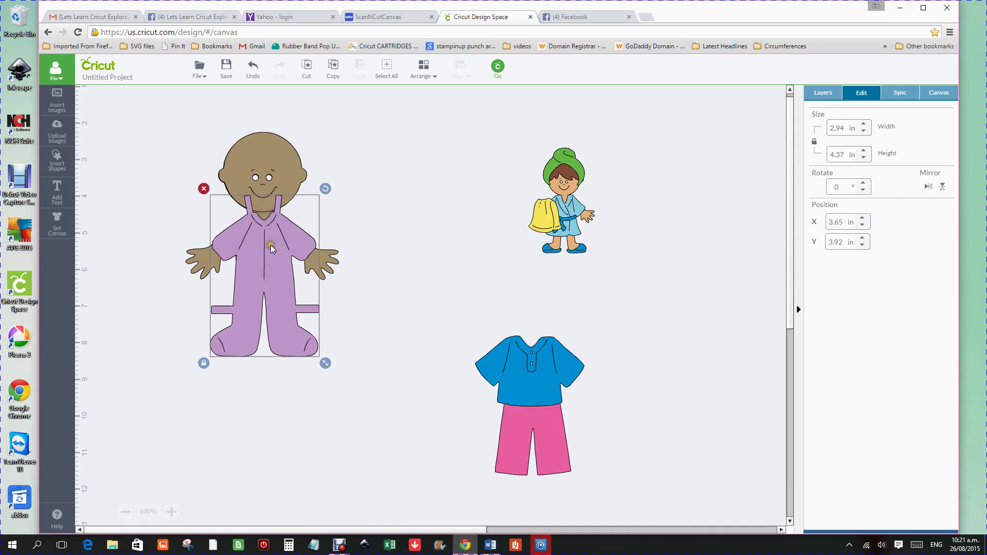
drag(325, 363, 331, 358)
drag(271, 296, 270, 297)
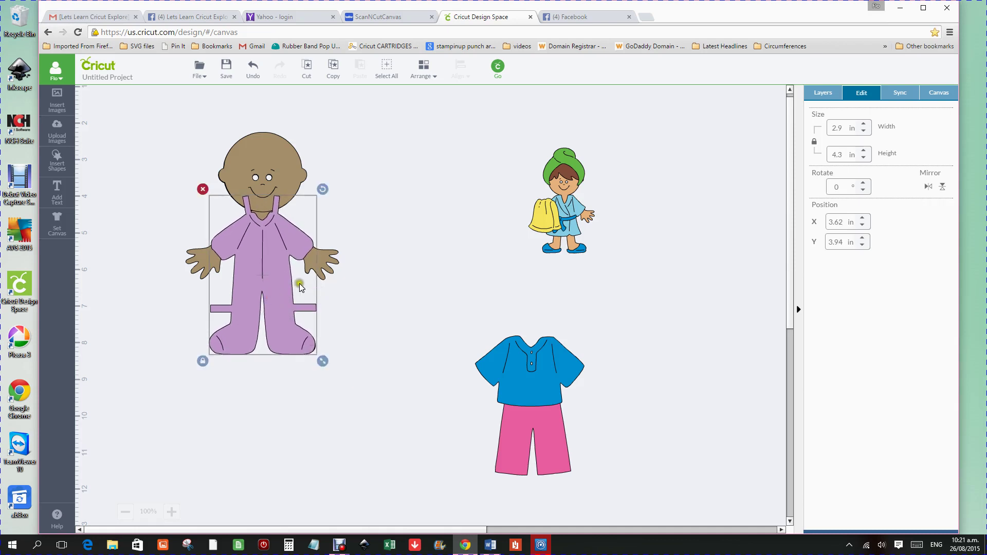
Unlock proportions, widen the pyjamas to 3.04 in and shift them slightly left
click(203, 362)
drag(321, 361, 328, 361)
drag(273, 273, 271, 265)
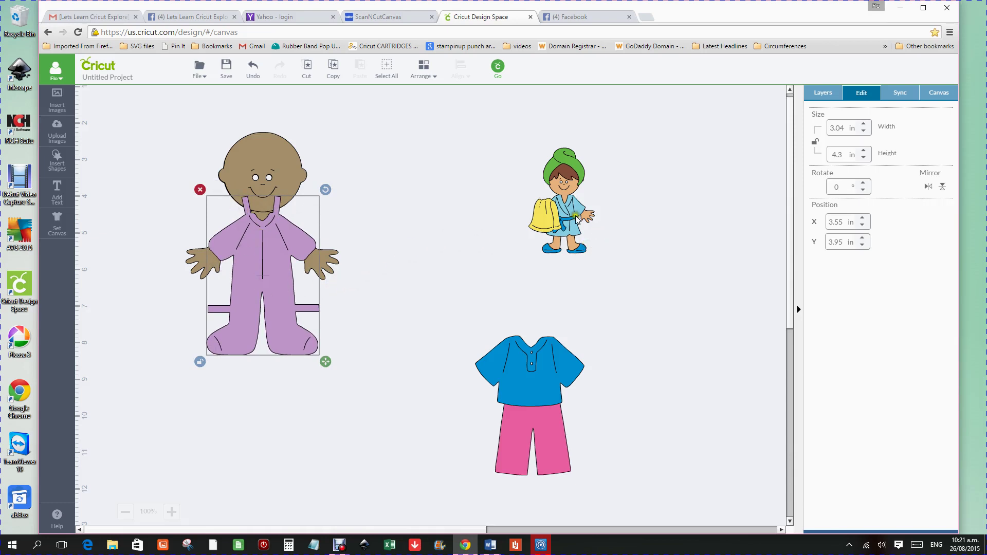
Set the bath-time girl's height to 6 in and move her beside the bald doll
drag(561, 208, 521, 192)
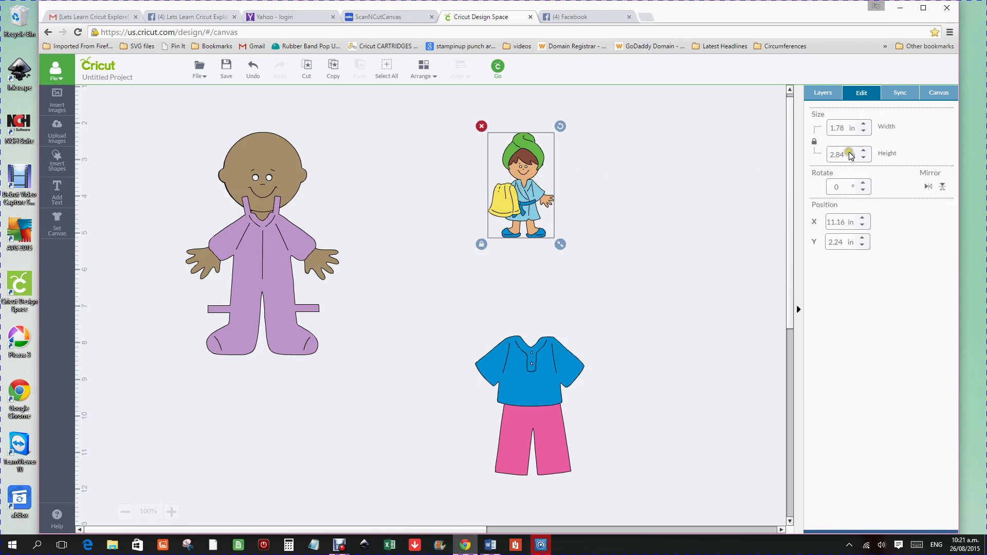
drag(851, 156, 814, 157)
text(6)
key(Return)
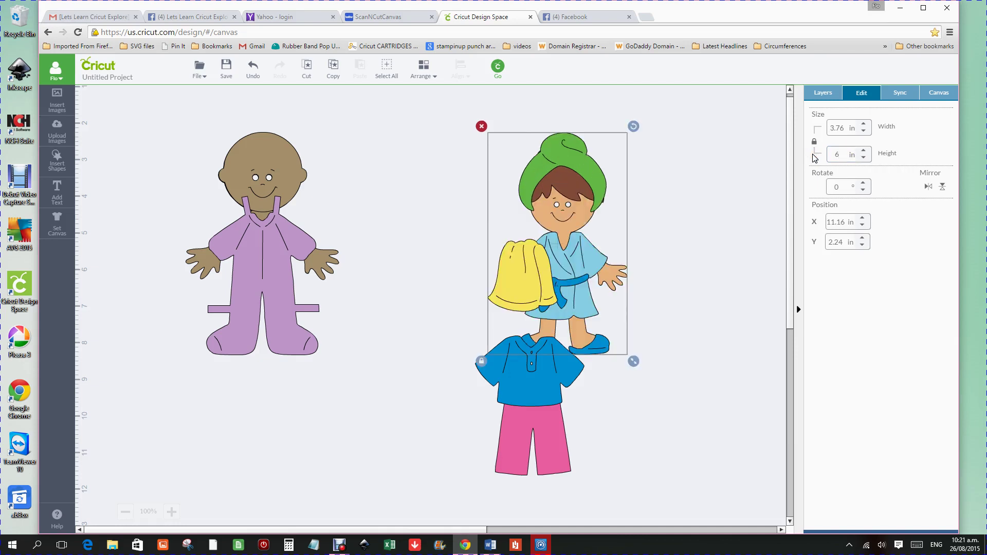
drag(550, 250, 419, 255)
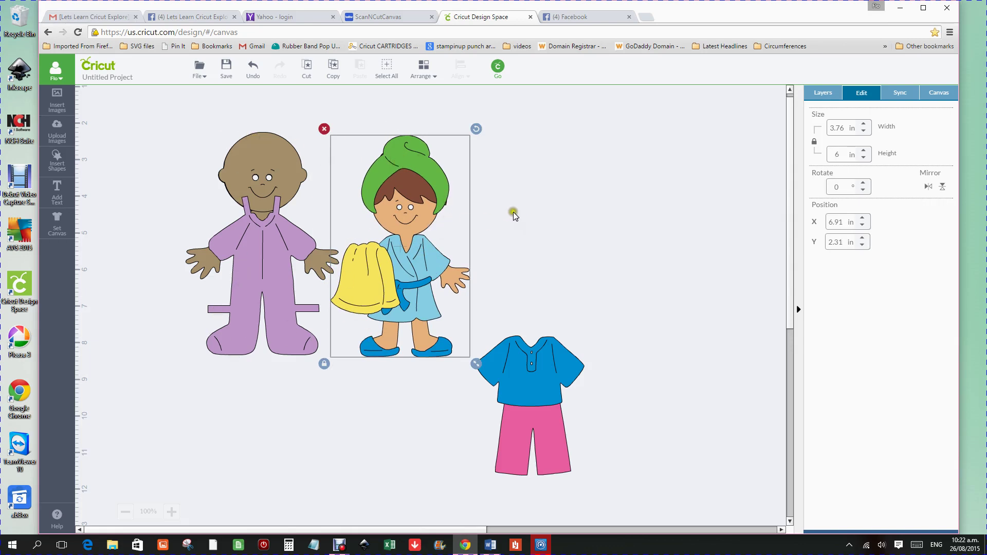
Move the purple pyjamas off the doll to the lower left and nudge the girl right
click(414, 227)
drag(258, 250, 177, 420)
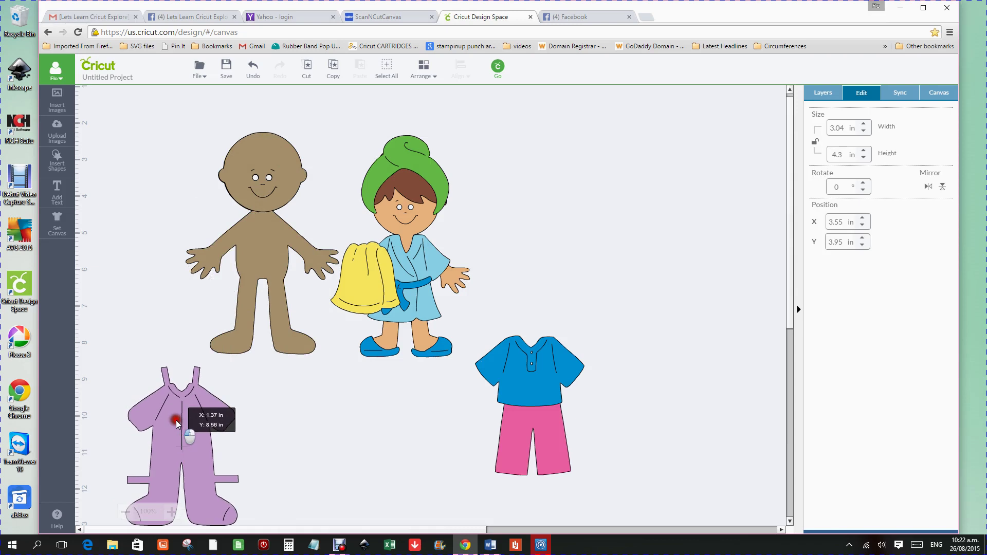
click(270, 237)
click(412, 230)
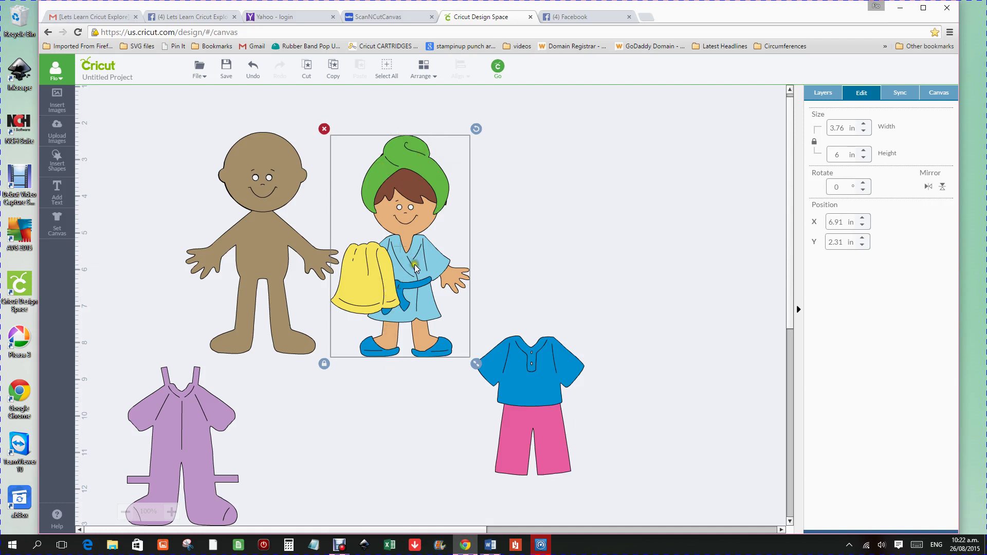
drag(415, 262, 455, 264)
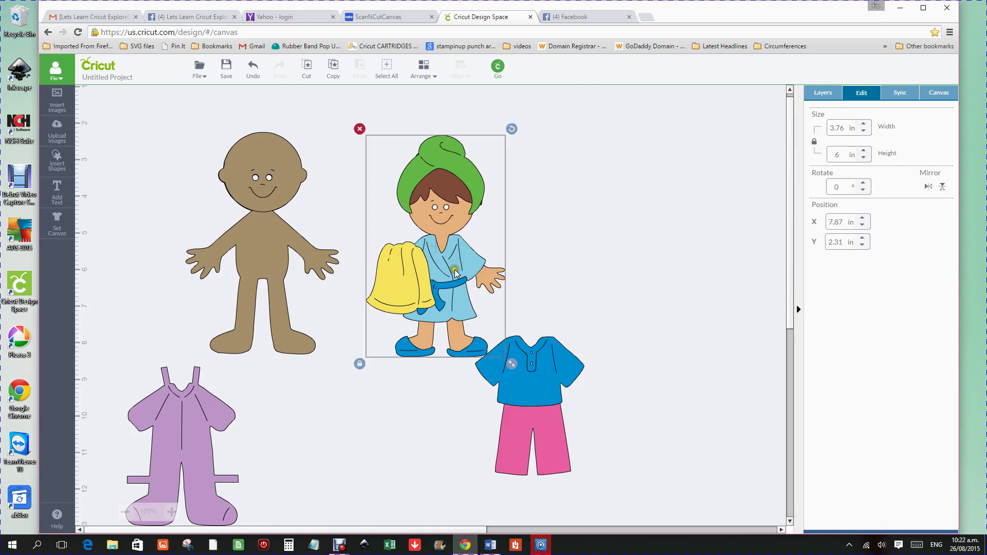
Ungroup the Bath Time Girl and pull off the blue robe, towel and green turban
click(823, 95)
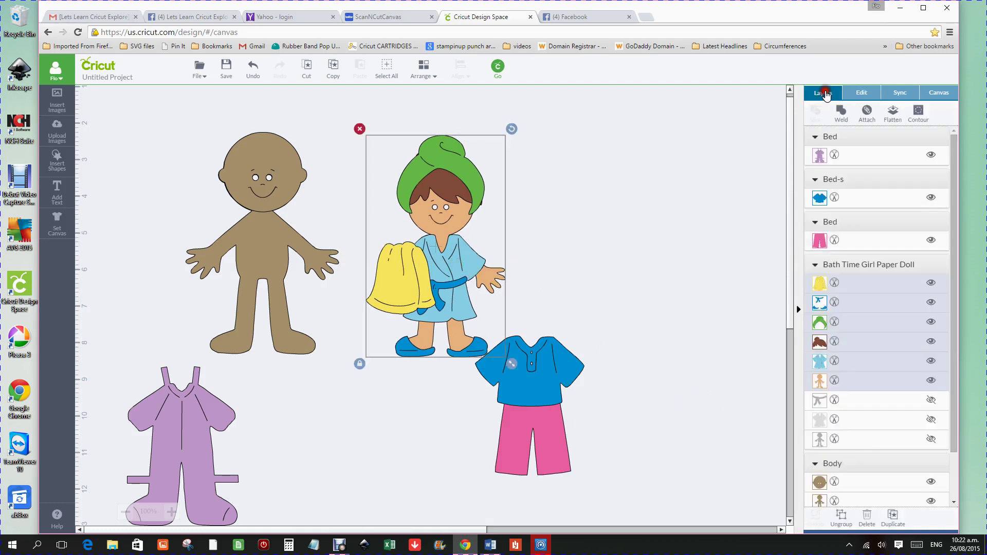
click(841, 516)
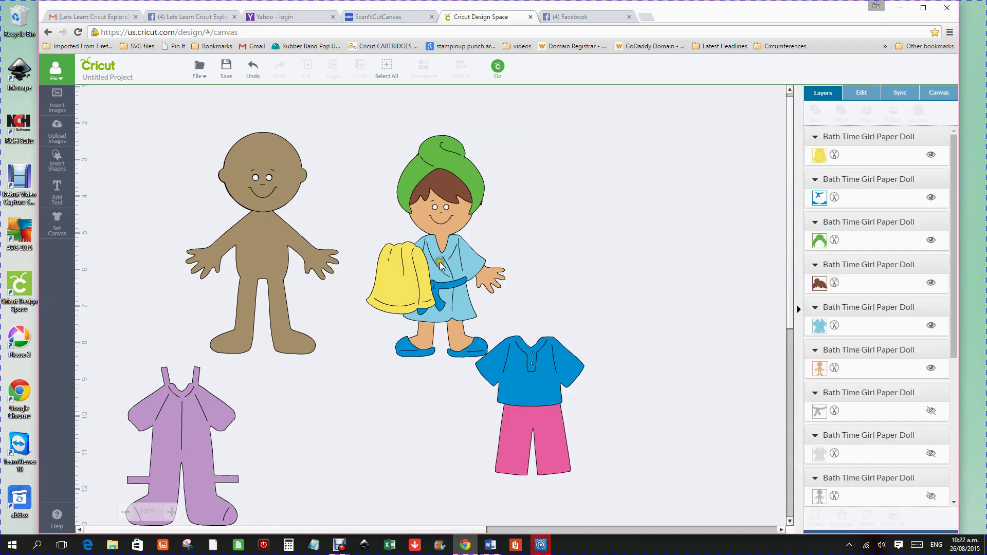
drag(440, 266, 712, 265)
drag(474, 178, 663, 188)
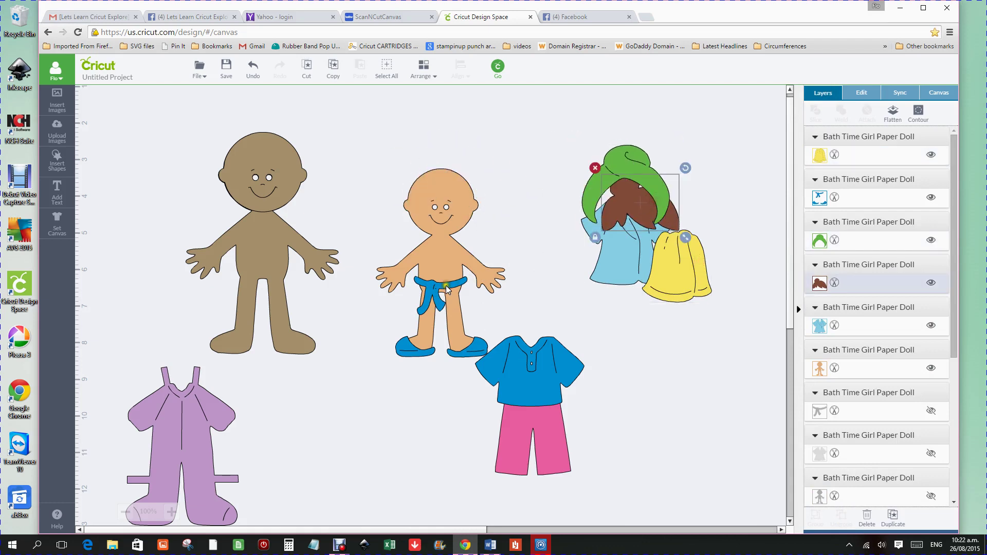
Pull off the blue briefs and shoes and move the bare doll right to X 7.63 in
drag(446, 288, 332, 285)
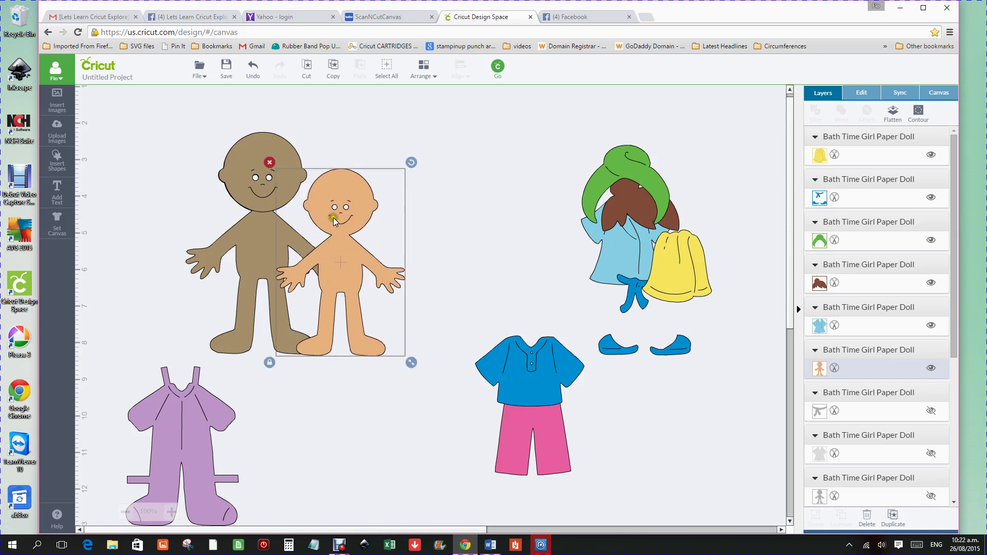
click(863, 91)
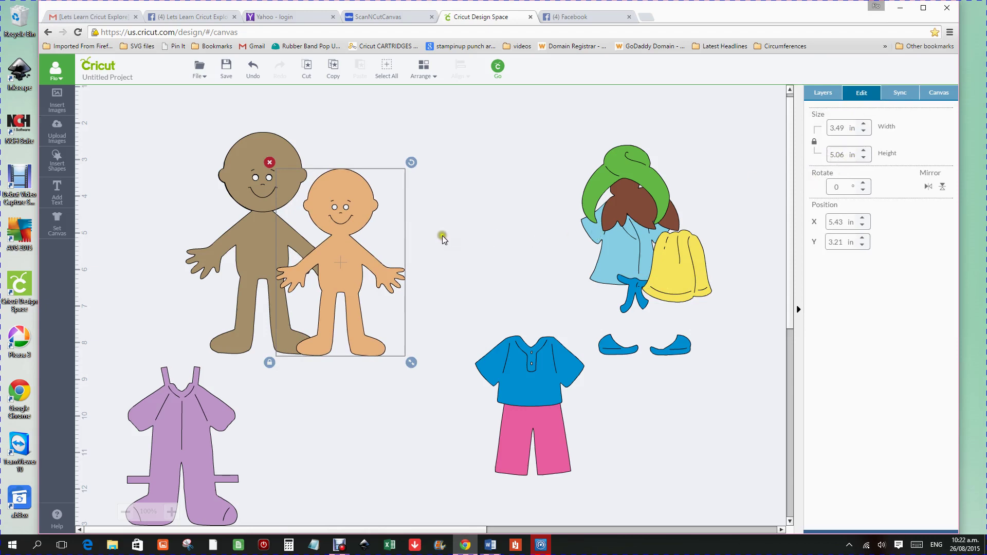
drag(333, 252, 409, 254)
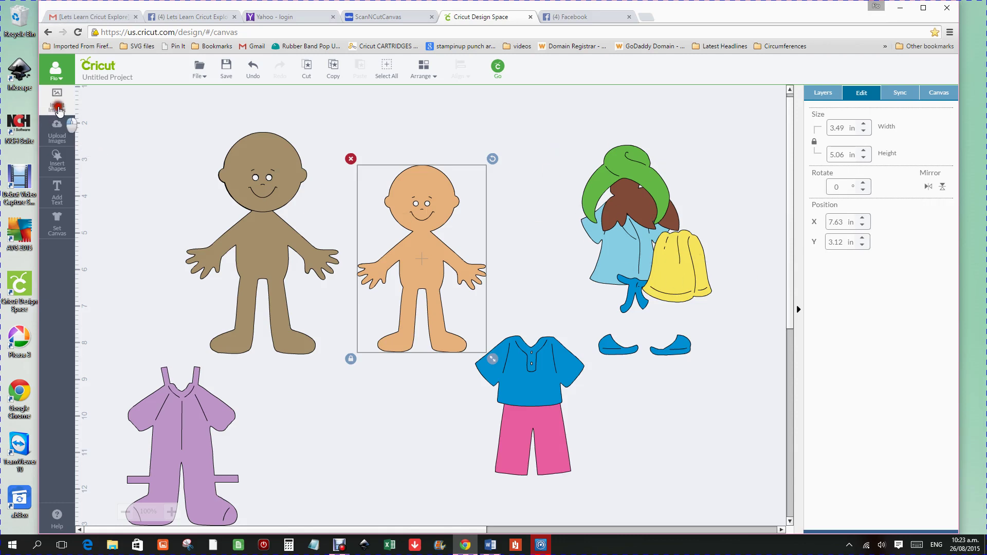
Open the image library and scroll through the 353 Paper Dolls for Everyday images
click(57, 105)
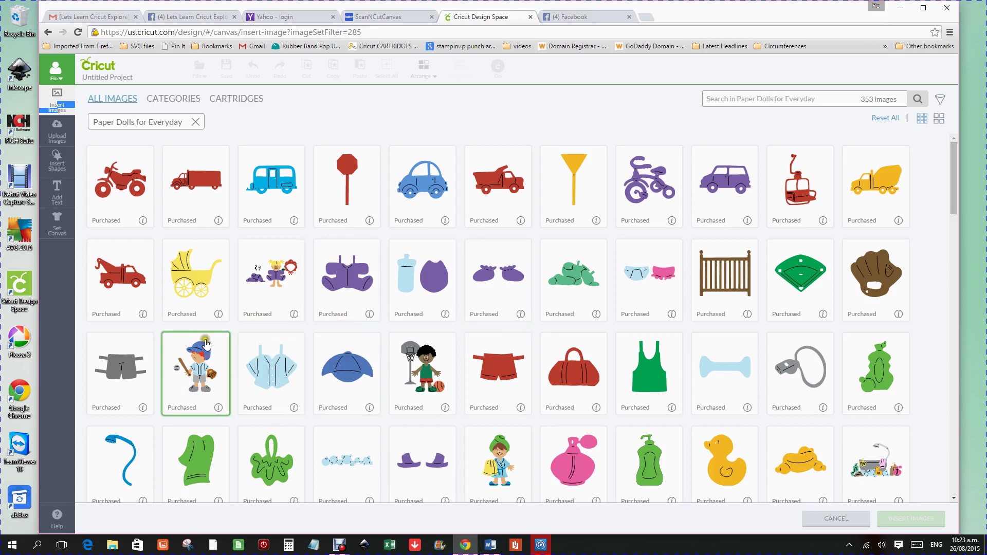
scroll(478, 381, down, 4)
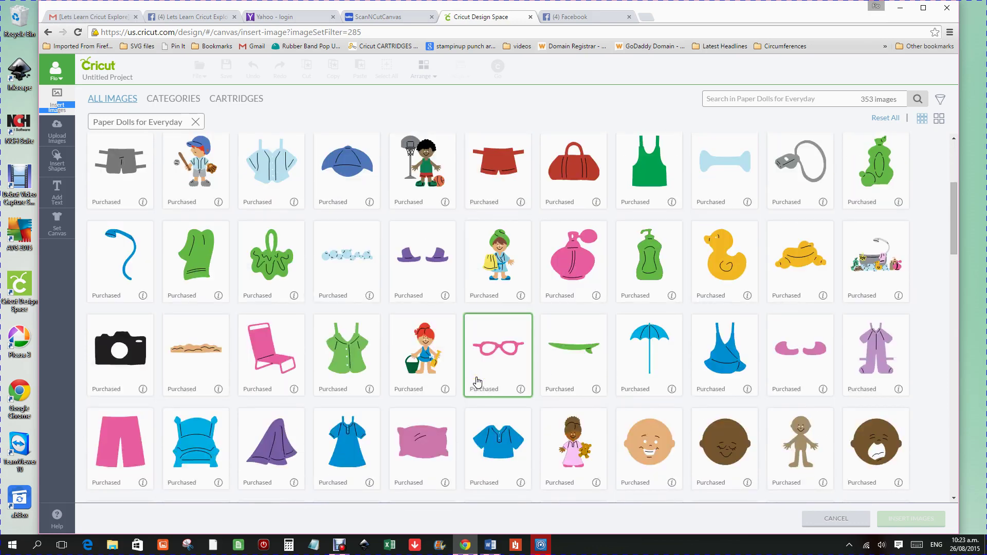
scroll(477, 381, down, 4)
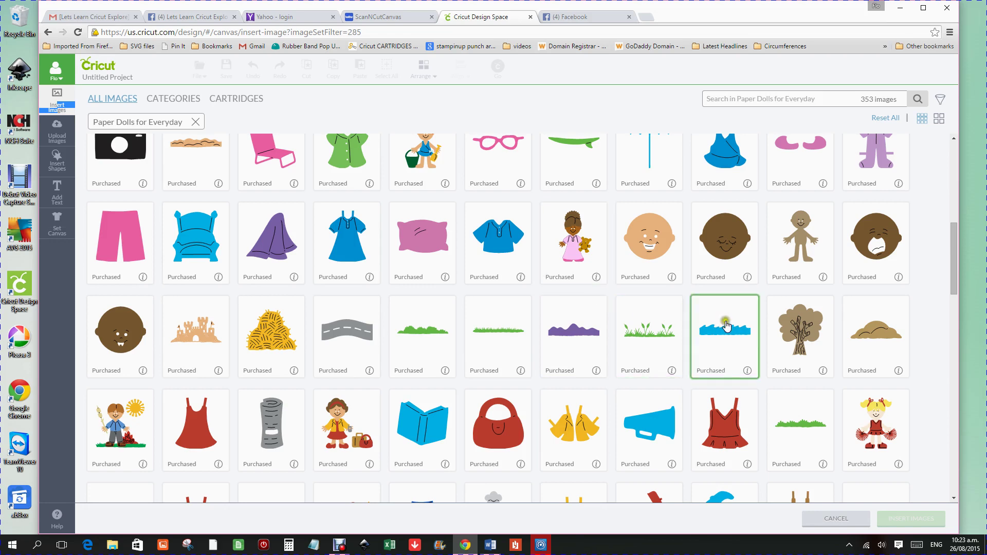
scroll(625, 319, down, 3)
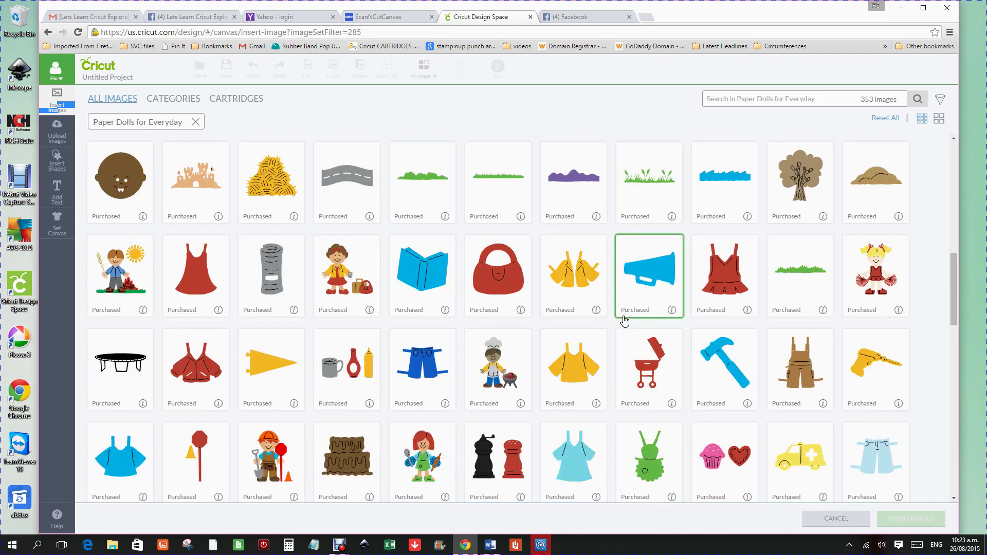
scroll(624, 321, down, 3)
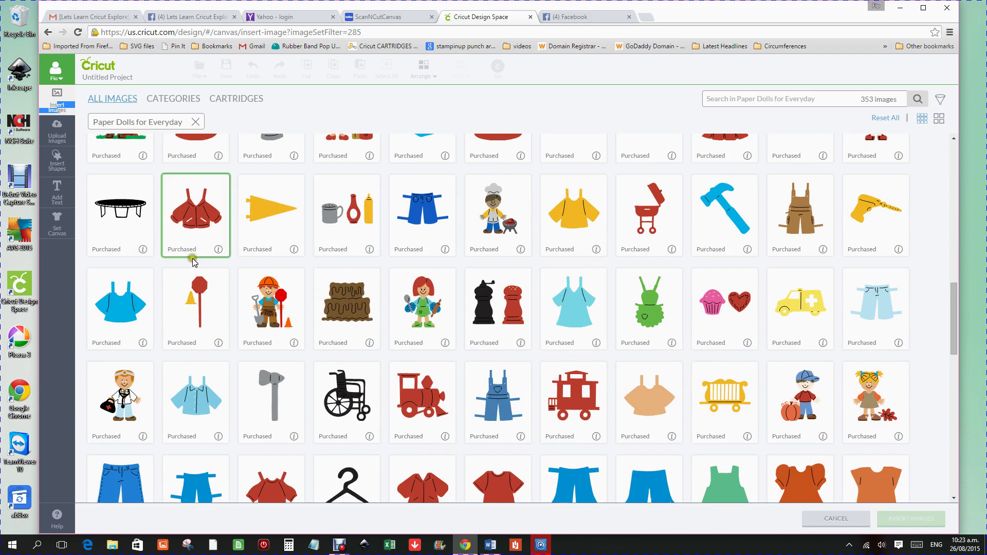
scroll(272, 264, down, 9)
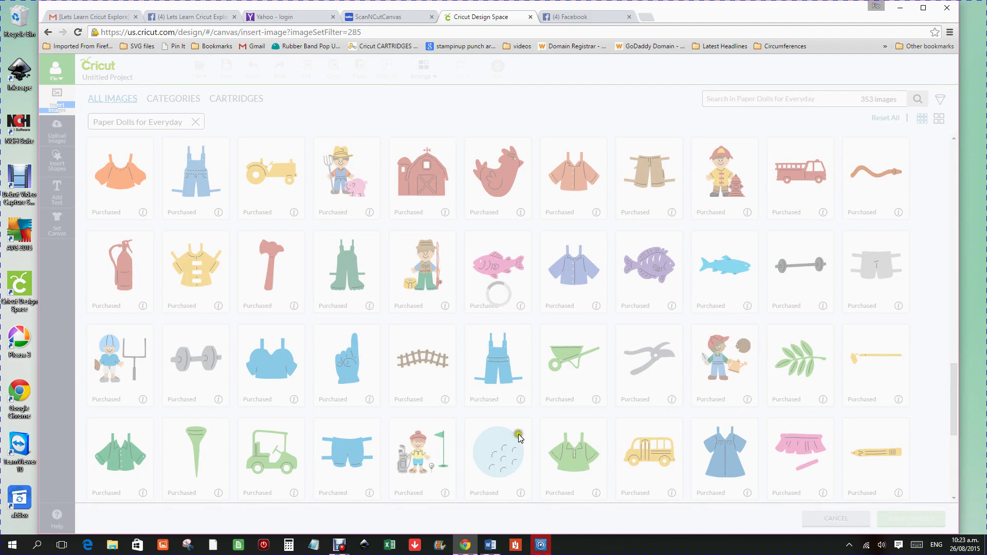
scroll(591, 426, down, 3)
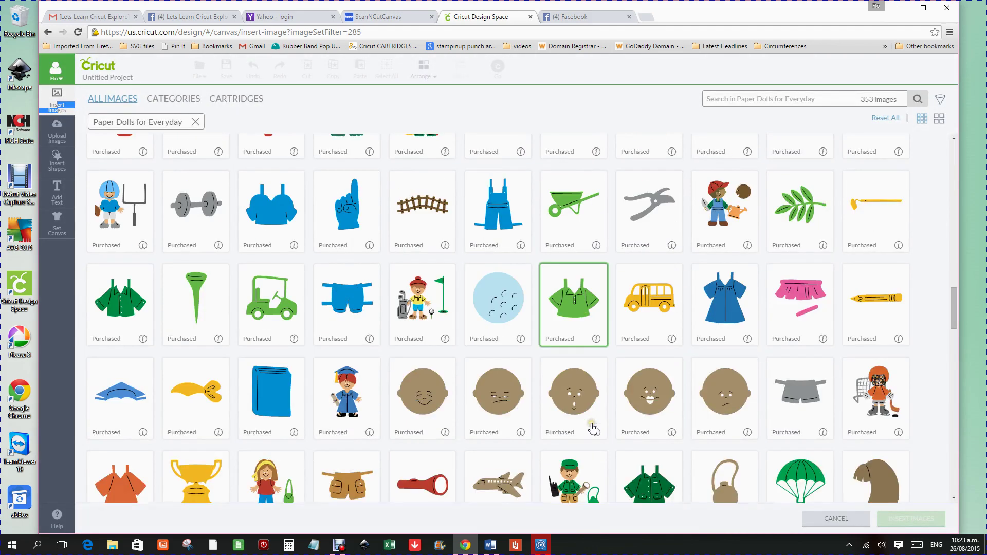
scroll(593, 411, down, 3)
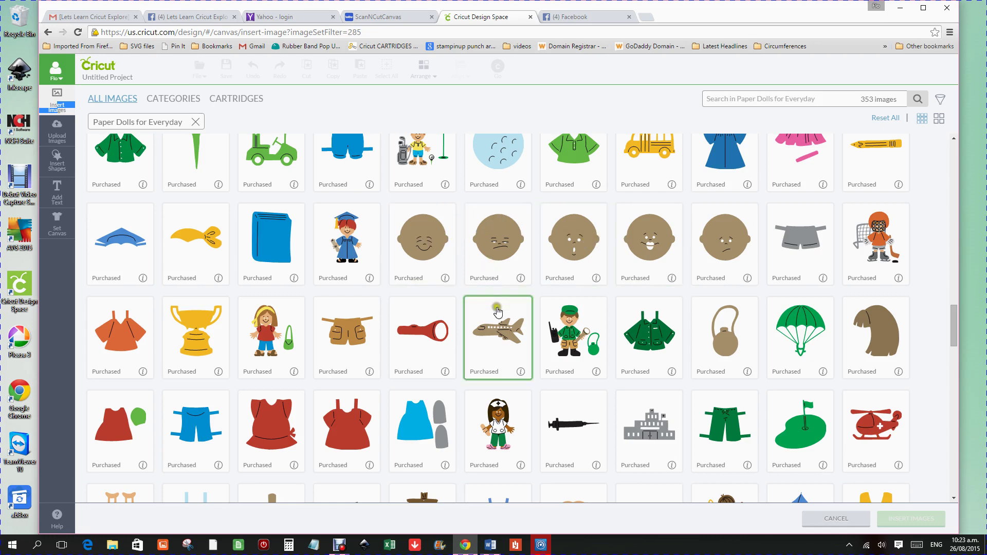
scroll(517, 329, down, 1)
scroll(522, 323, down, 3)
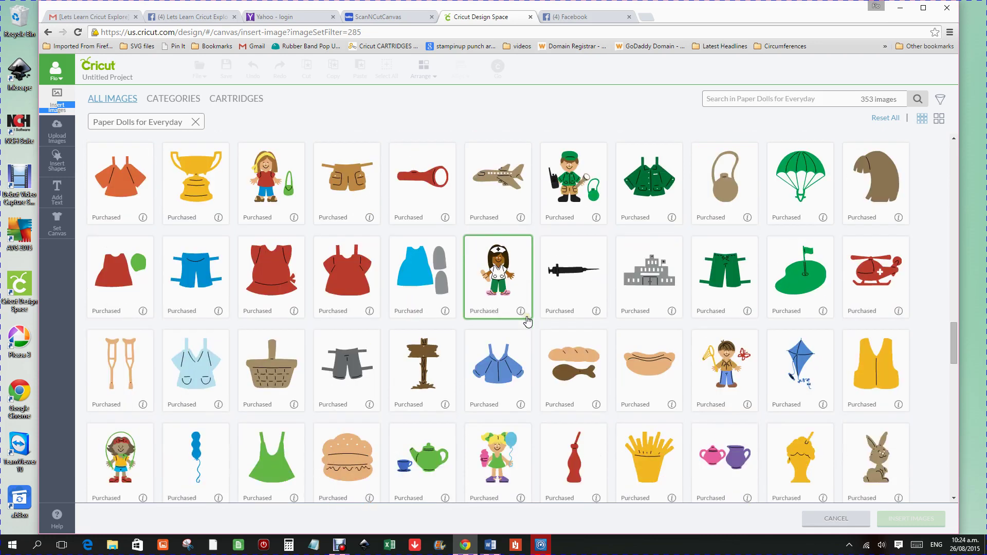
scroll(527, 321, down, 3)
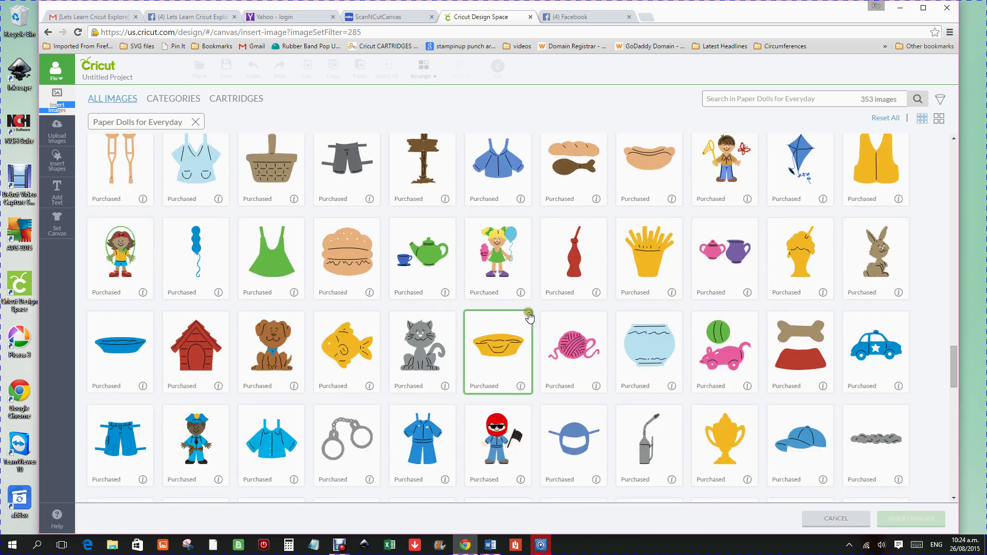
scroll(530, 307, down, 1)
scroll(530, 307, down, 2)
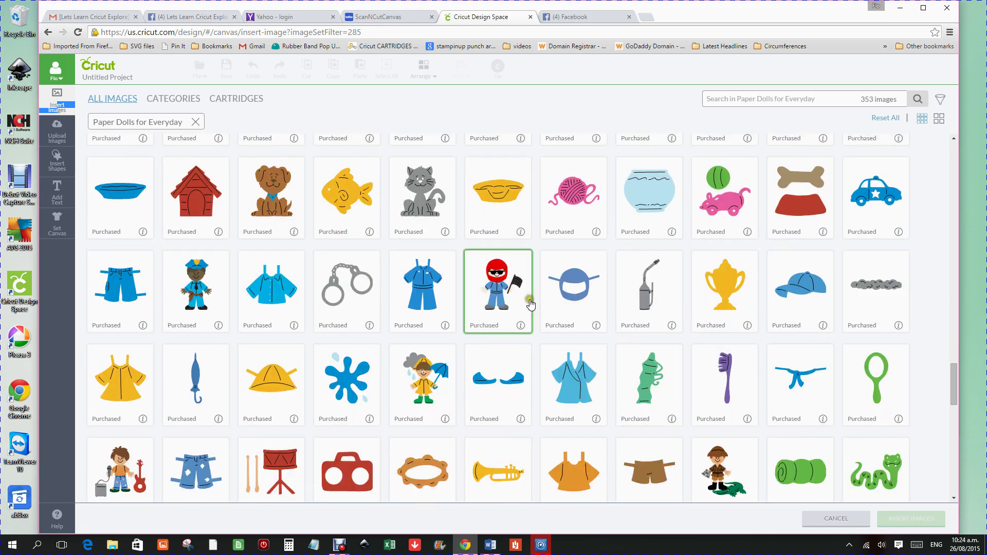
scroll(532, 304, down, 1)
scroll(531, 304, down, 5)
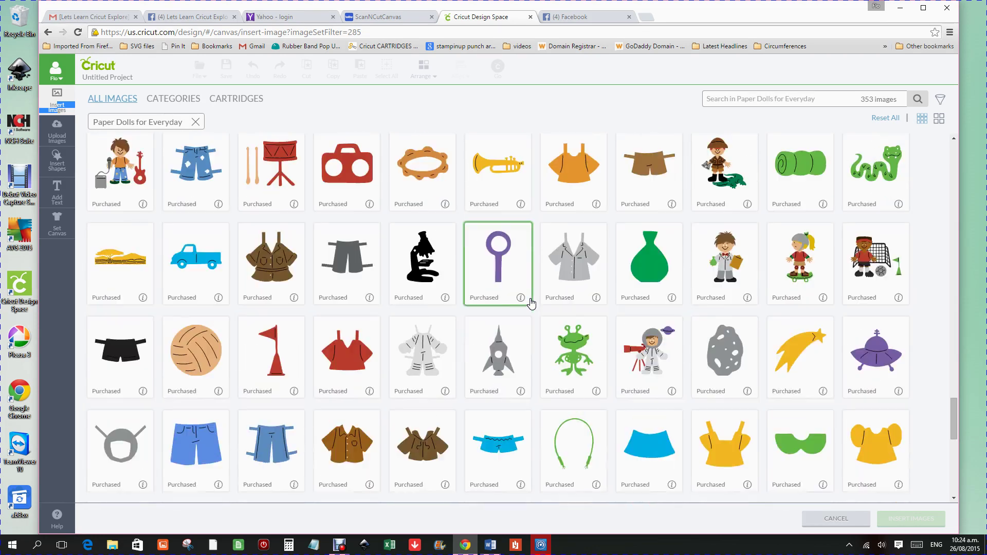
scroll(531, 303, down, 5)
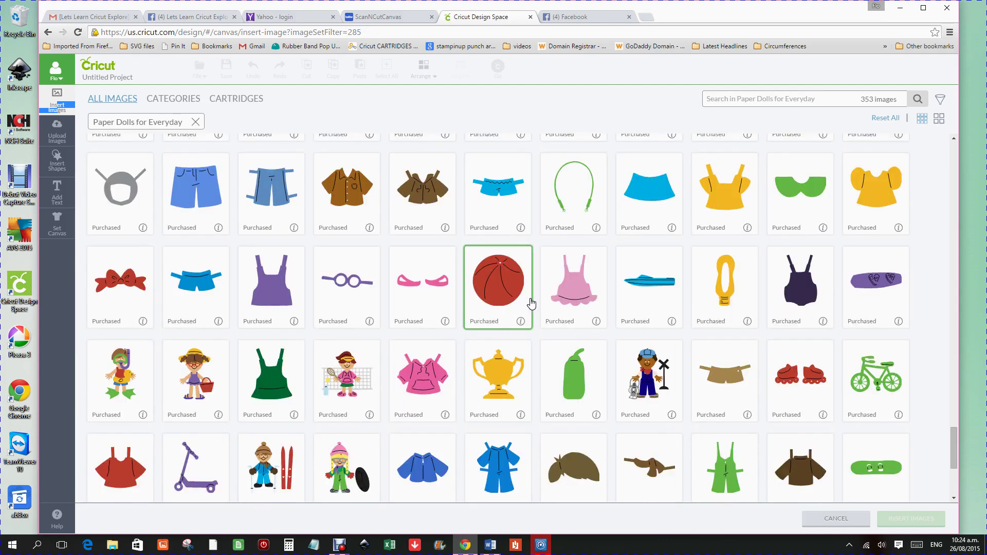
scroll(531, 302, down, 3)
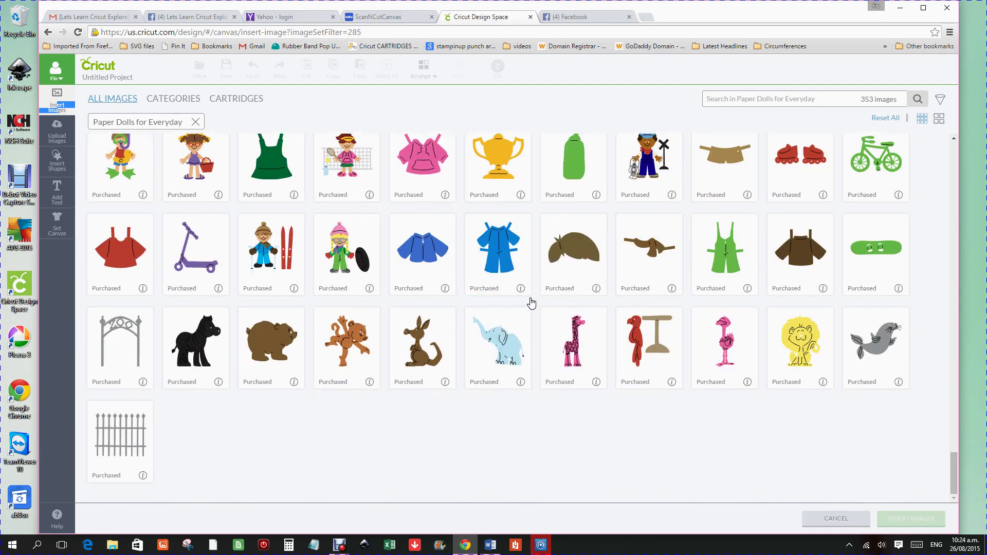
click(648, 438)
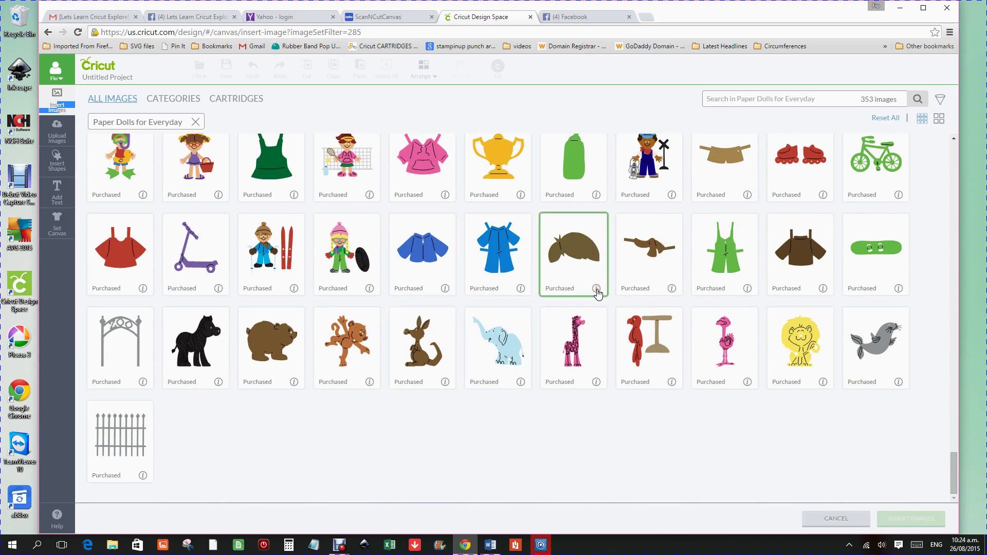
click(578, 302)
scroll(591, 309, up, 4)
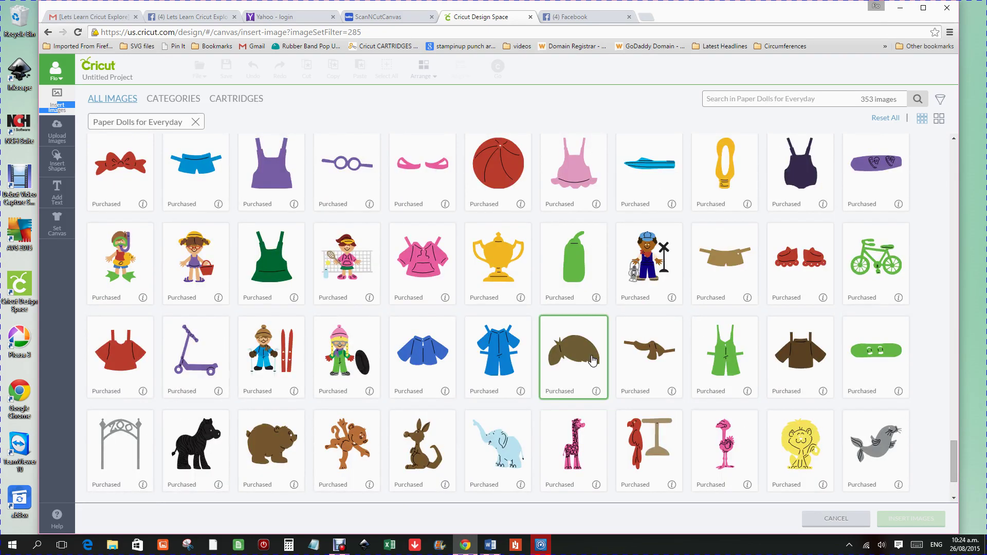
scroll(588, 349, up, 3)
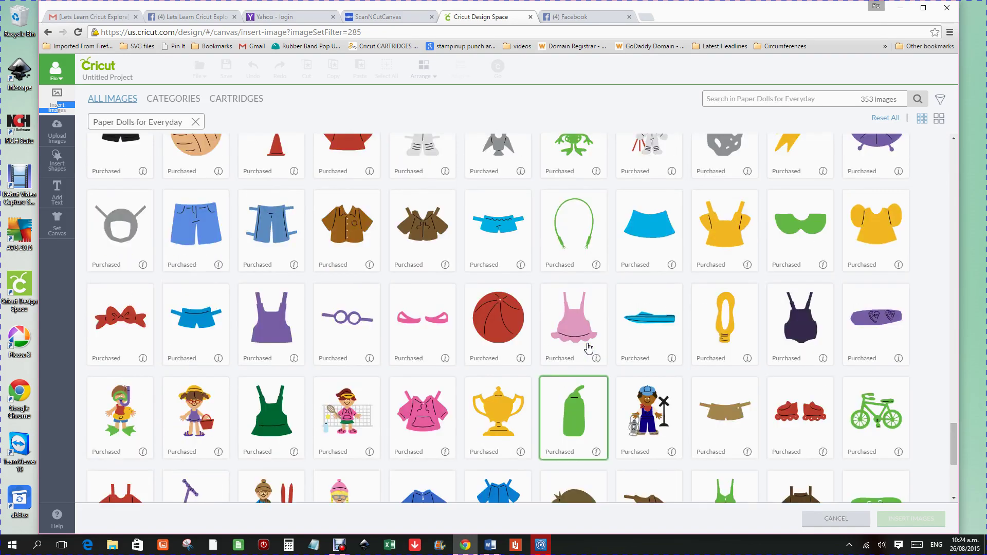
scroll(589, 348, up, 3)
scroll(589, 344, up, 3)
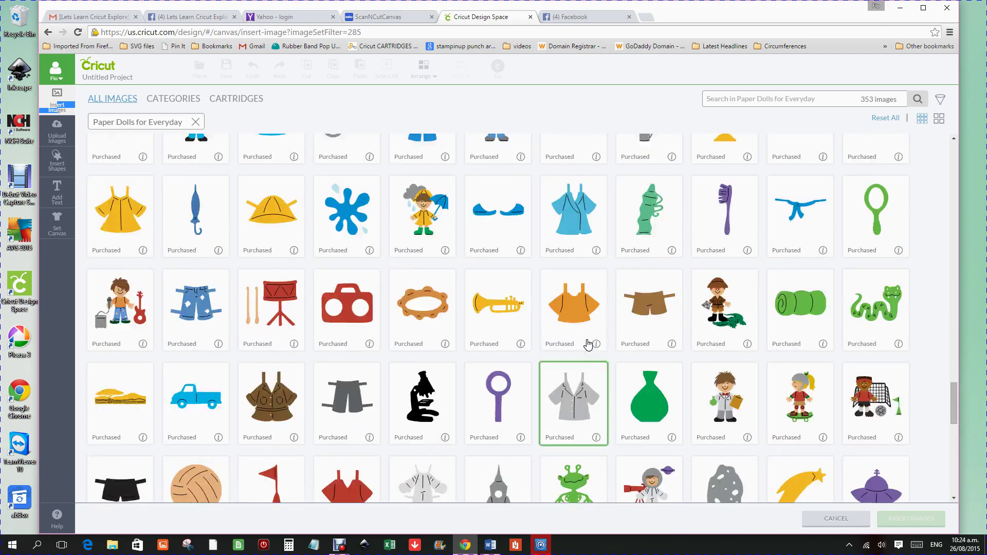
scroll(589, 345, up, 1)
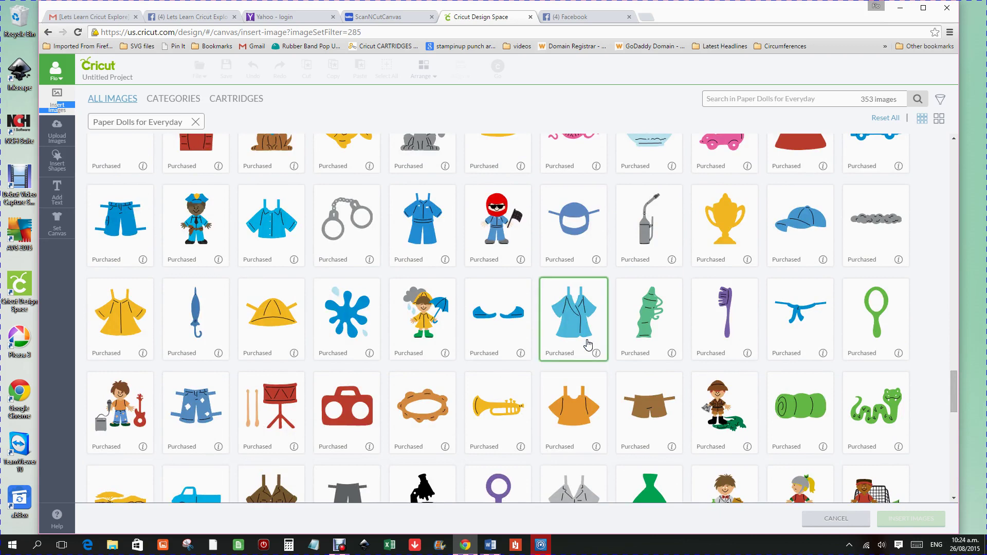
scroll(588, 344, up, 4)
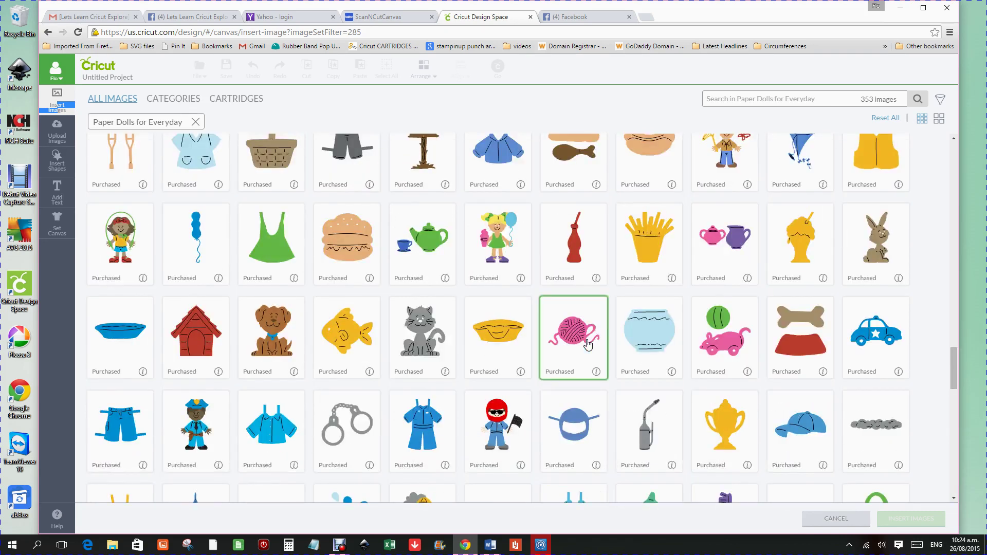